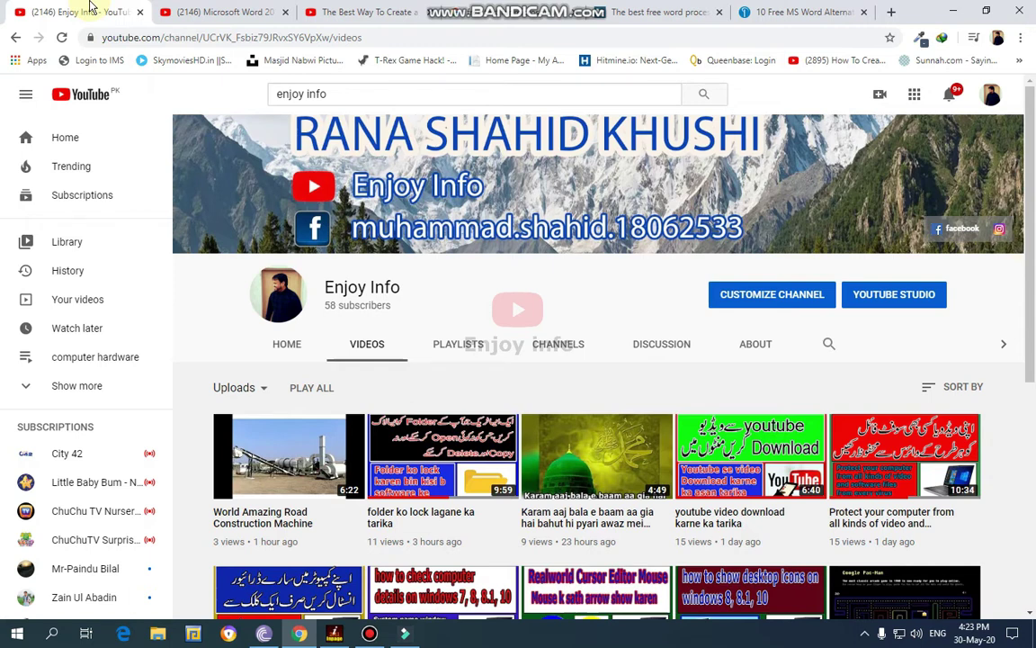
key(super+d)
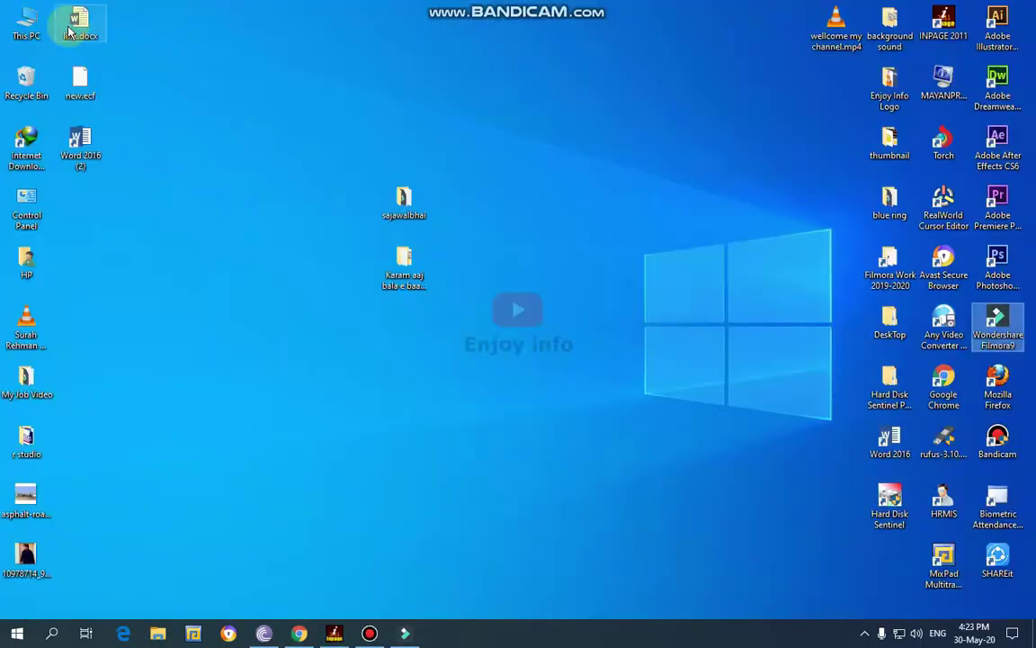
right_click(168, 176)
click(203, 213)
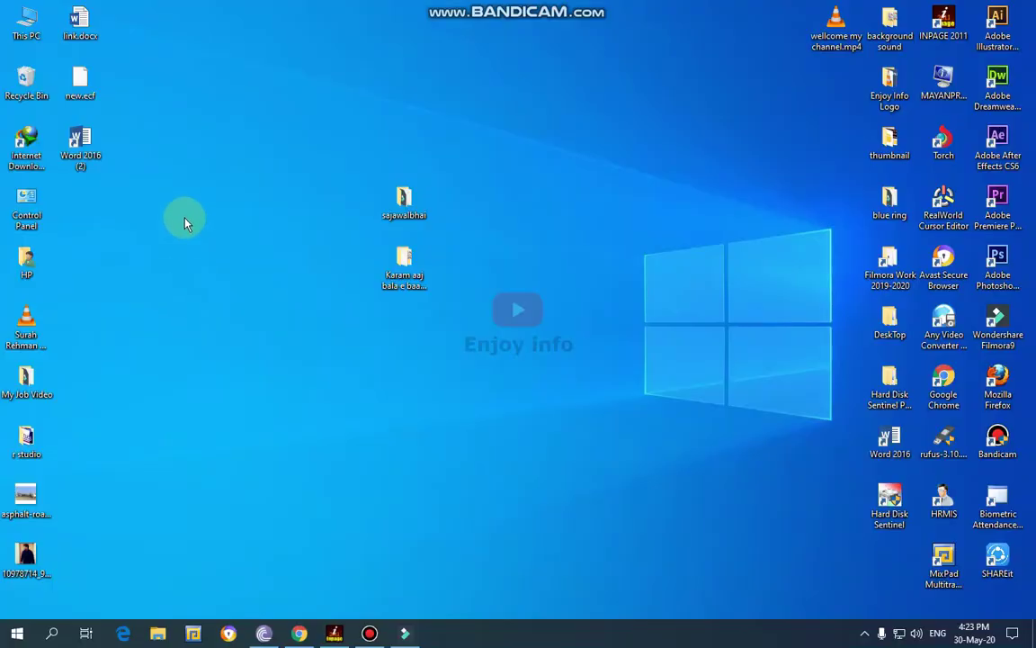
Create a Word document on the desktop, keeping the default name New Microsoft Word Document
right_click(185, 216)
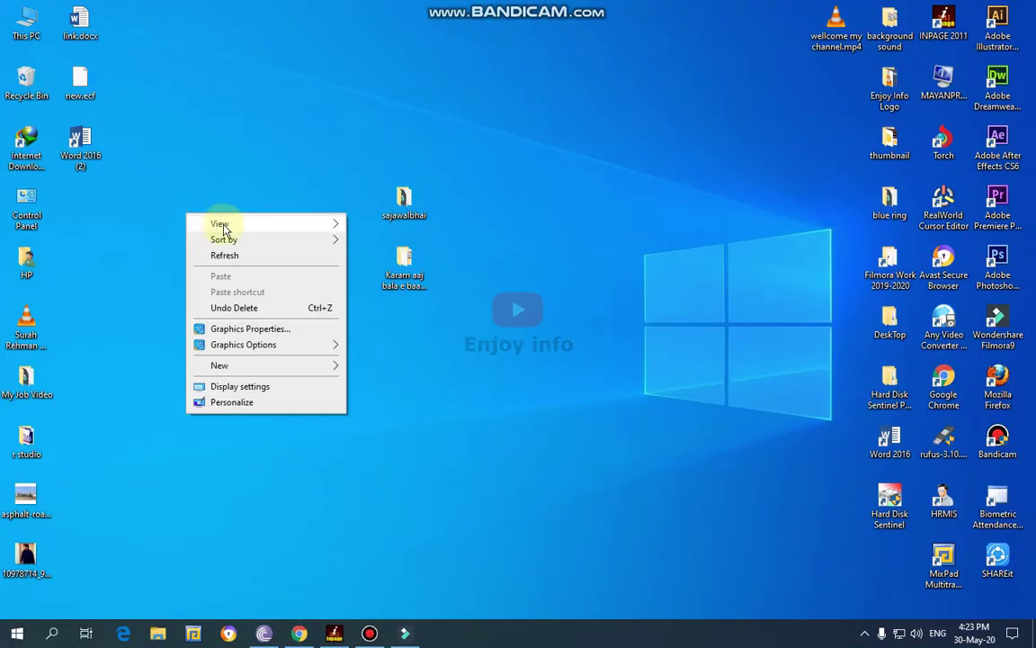
mouse_move(267, 366)
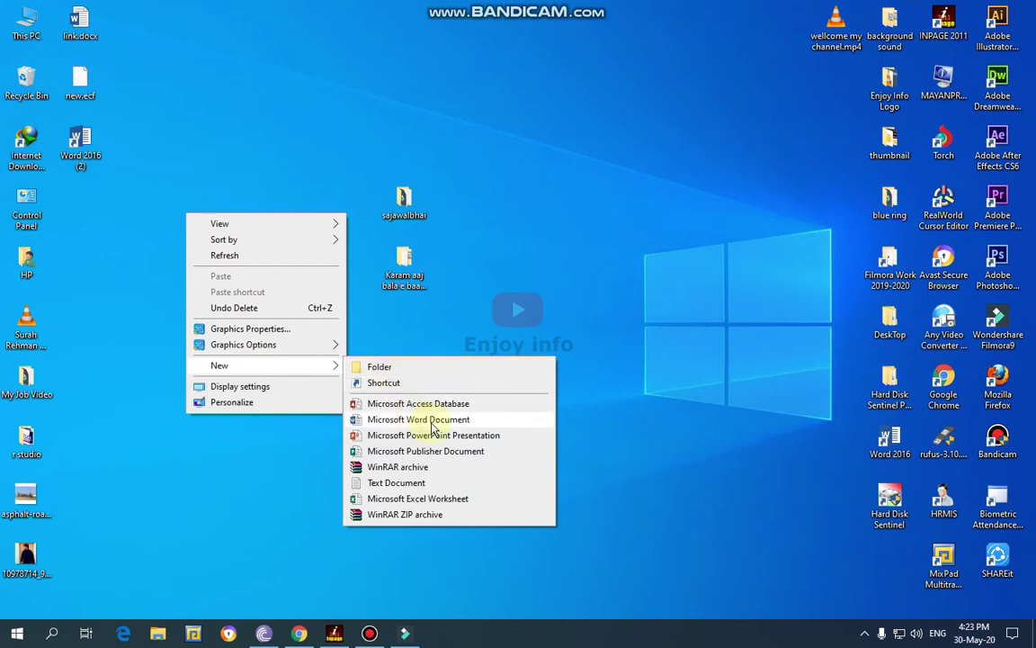
click(433, 421)
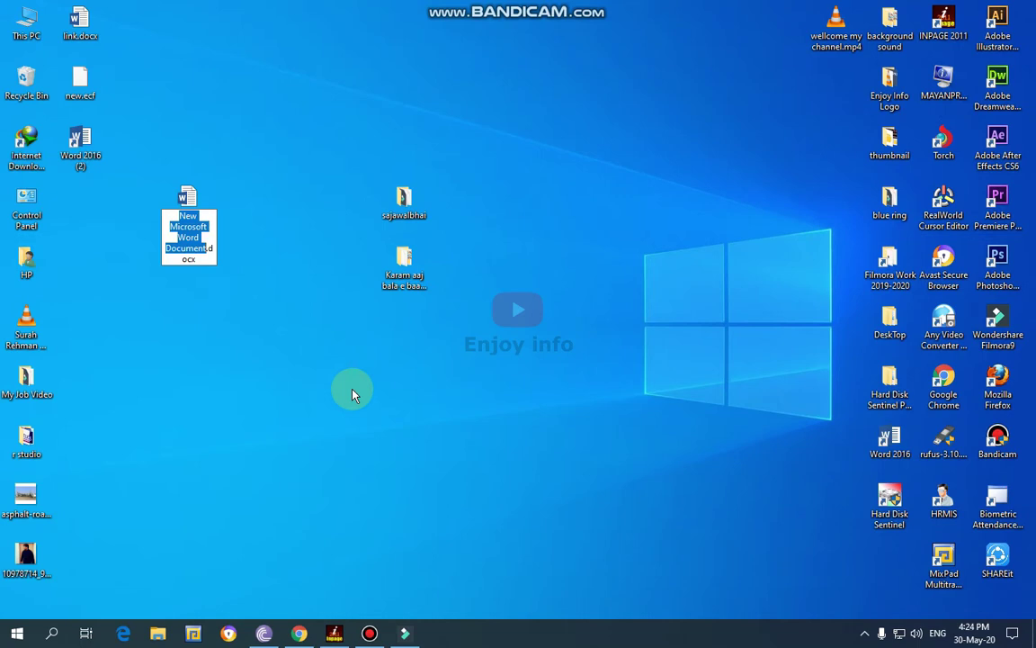
key(Return)
Launch Word with a blank document by running winword from the Run box
click(326, 392)
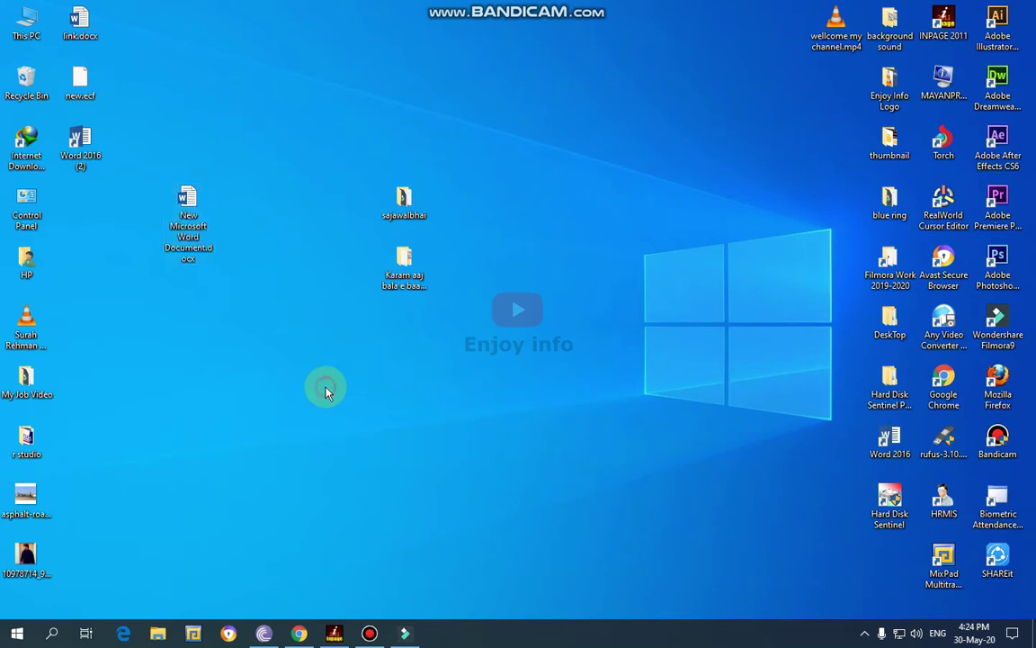
key(super+r)
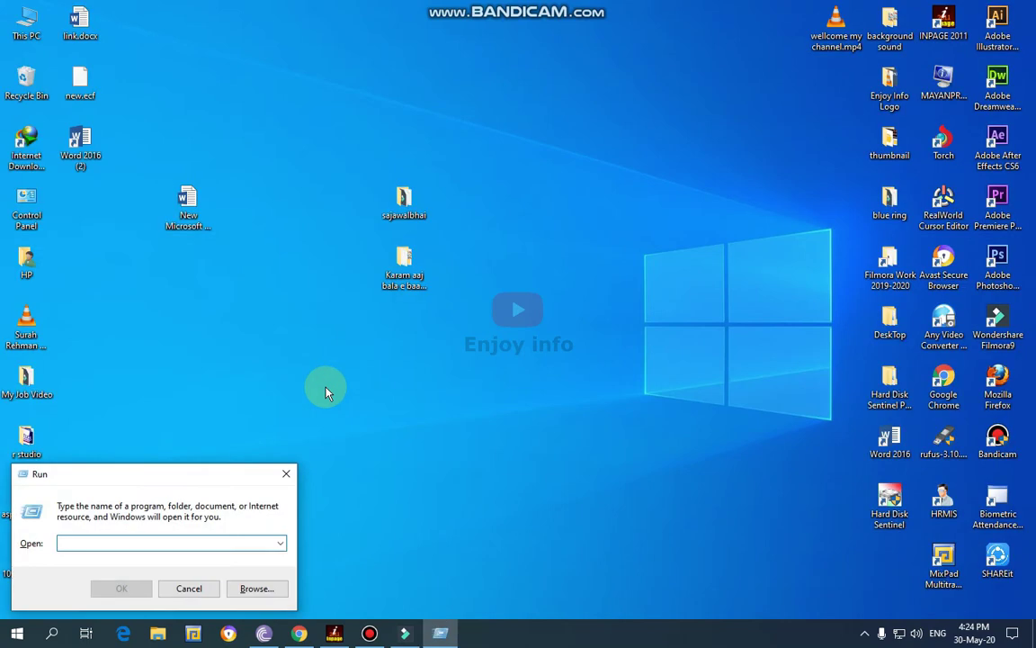
text(wi)
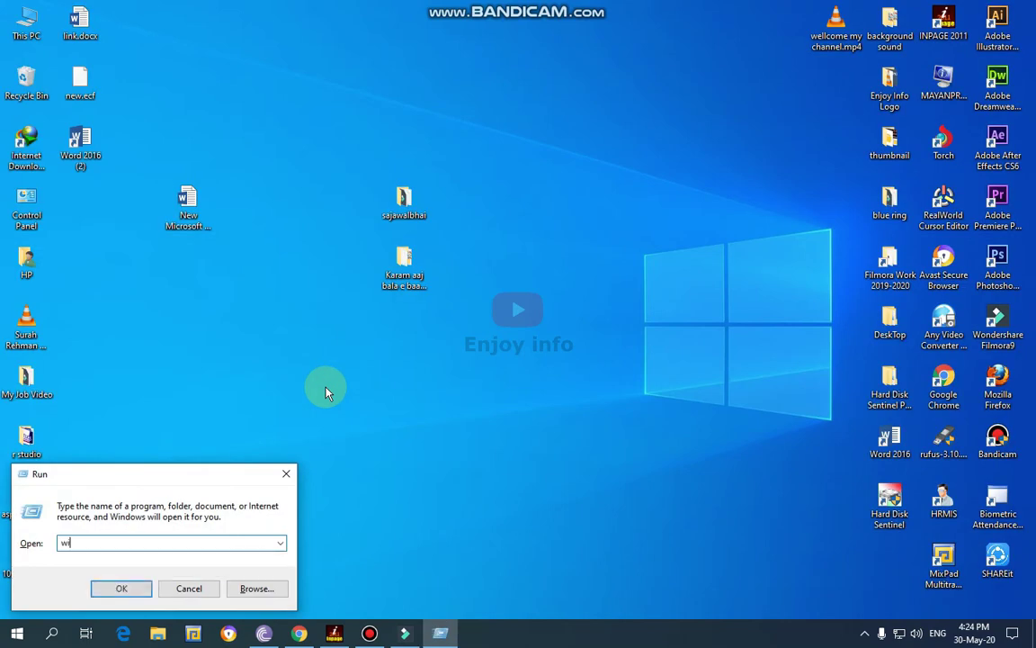
text(n)
text(d)
key(Return)
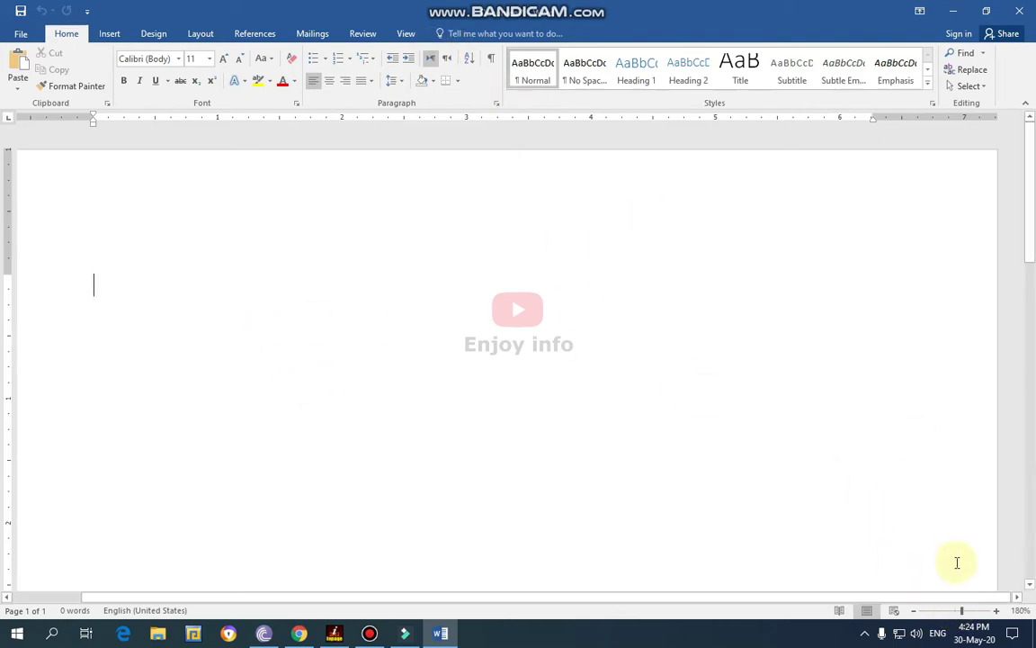
Set the zoom to 100% and check the Office Professional Plus 2016 activation under File > Account
click(962, 612)
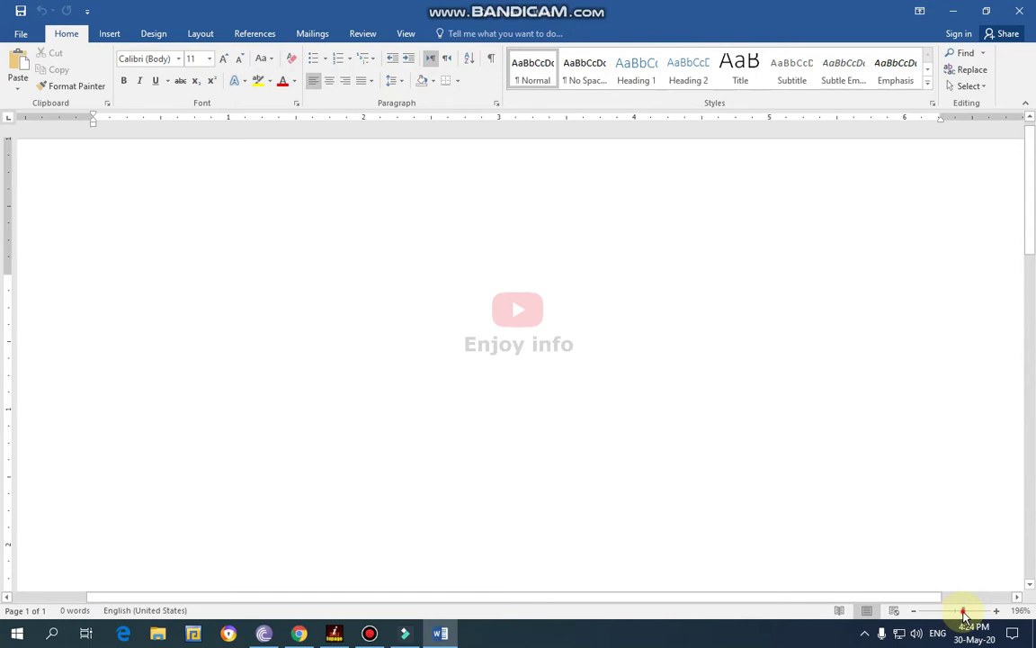
drag(961, 611, 954, 611)
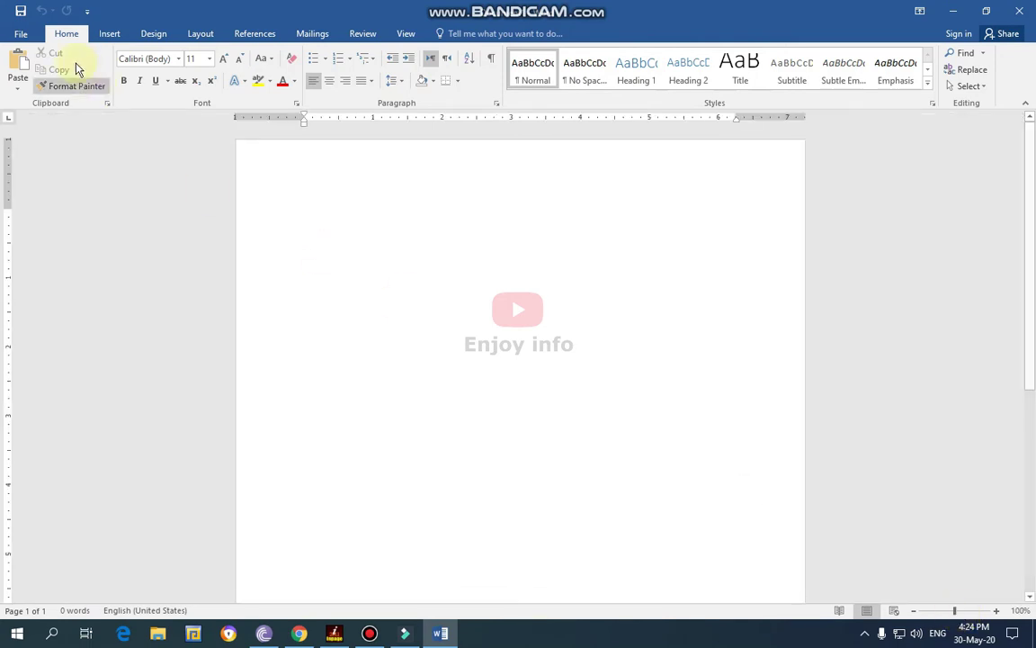
click(21, 34)
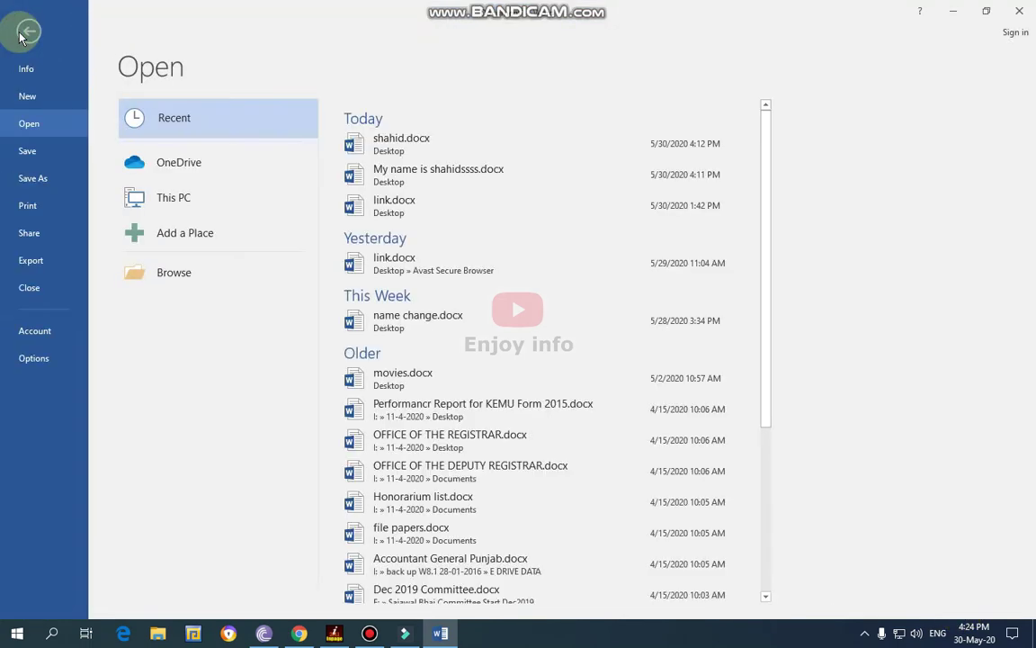
click(40, 333)
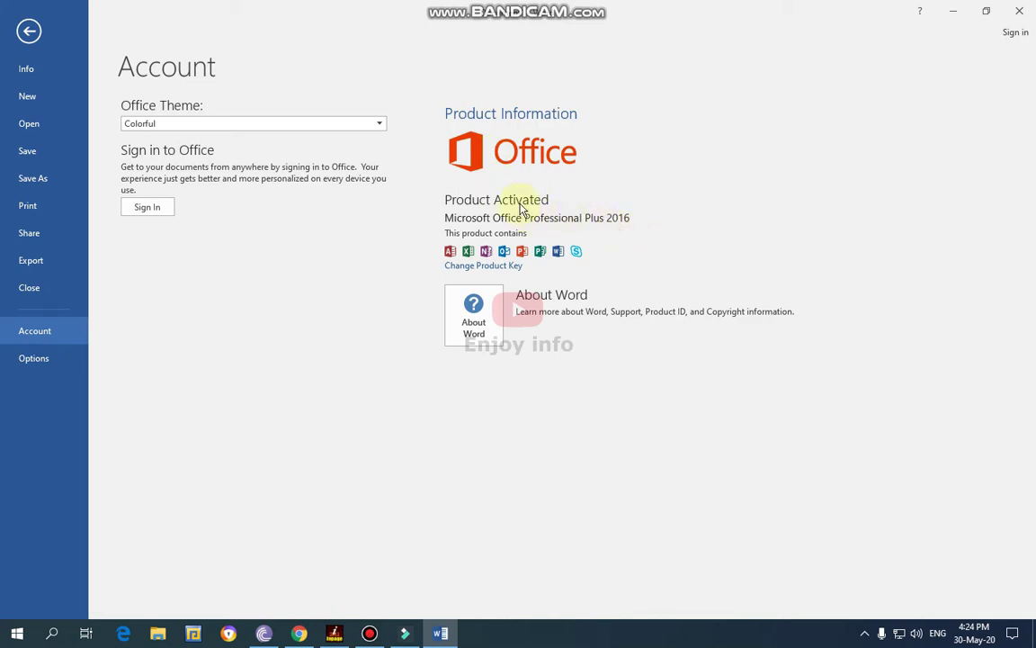
click(29, 31)
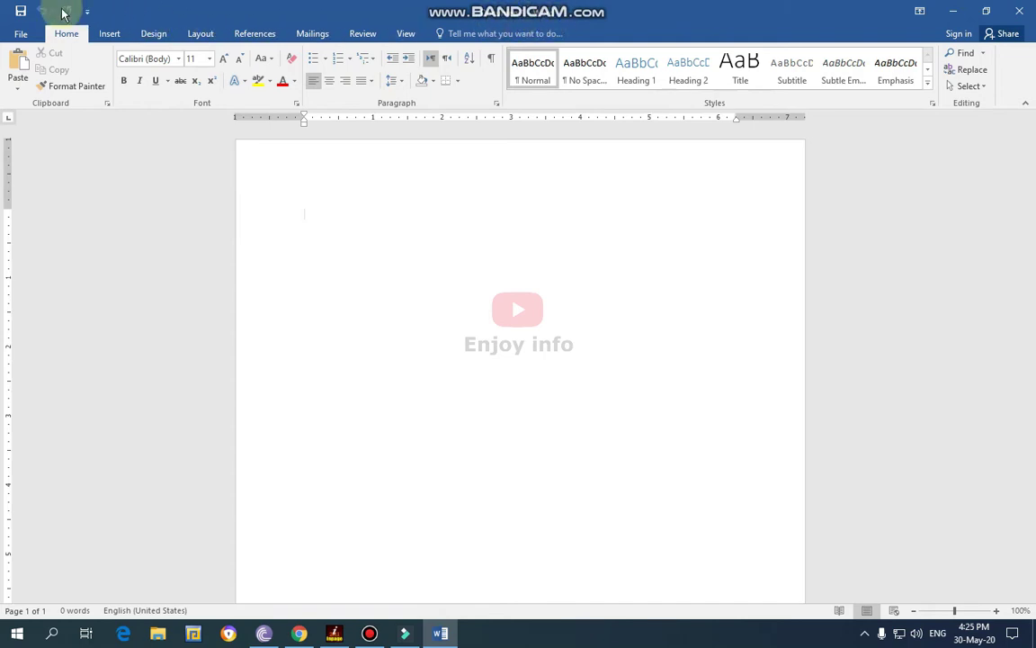
click(252, 164)
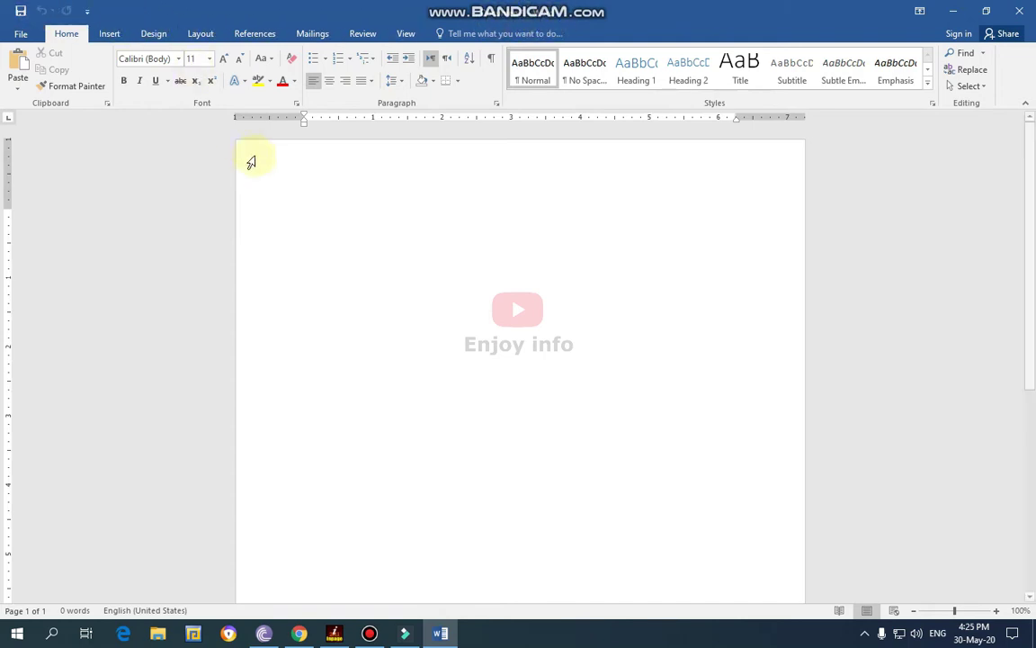
click(41, 16)
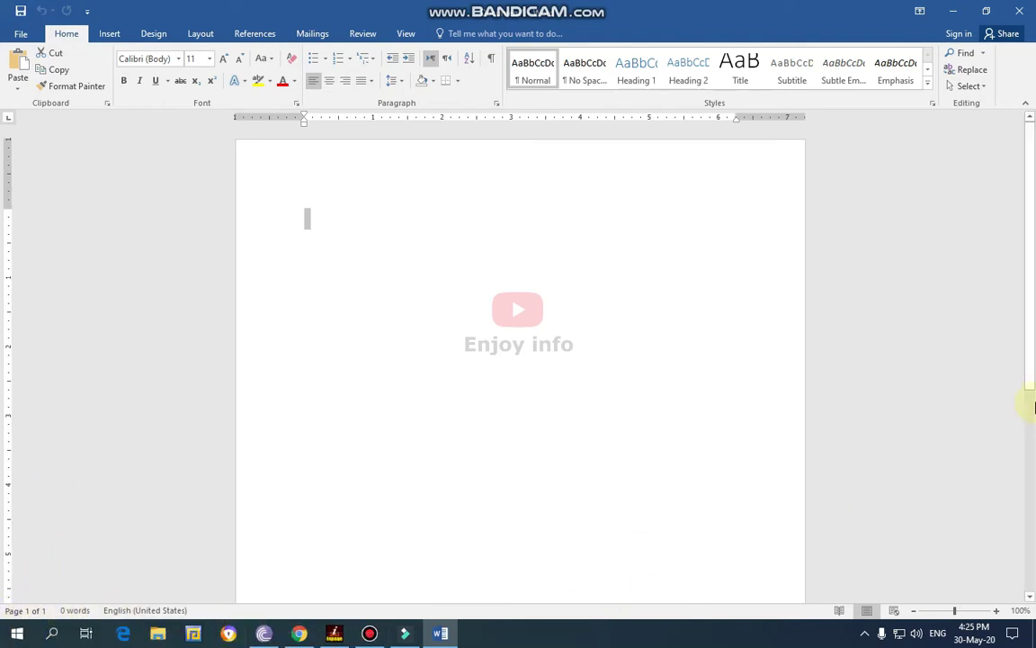
ctrl+scroll(1030, 342, down, 4)
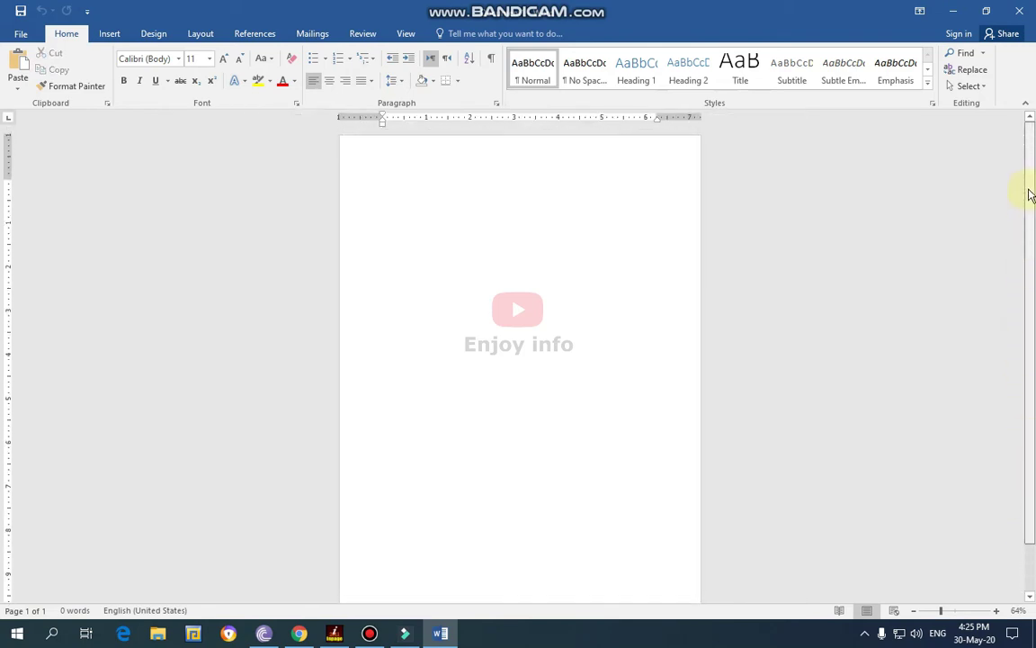
scroll(1028, 363, down, 1)
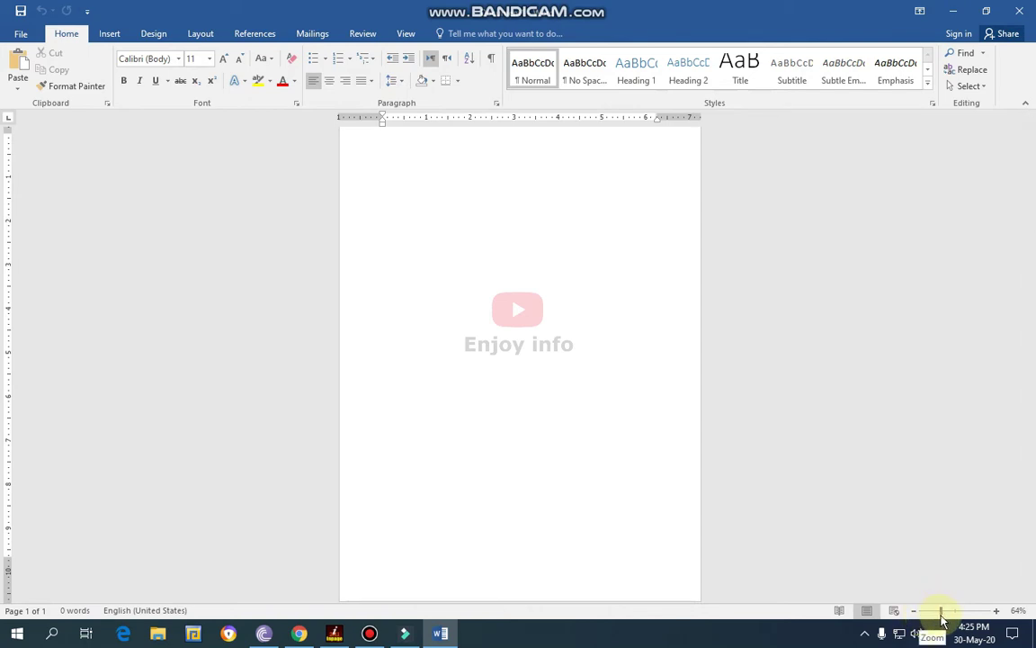
drag(942, 620, 954, 620)
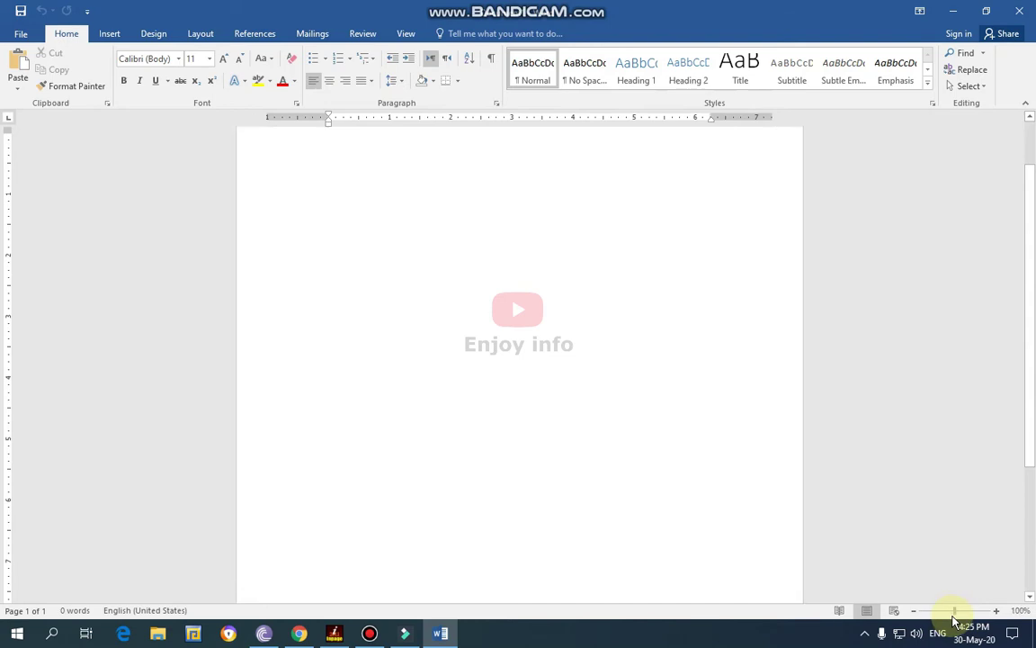
Auto-hide the ribbon and type the first line, a sentence stating the author's name
click(920, 11)
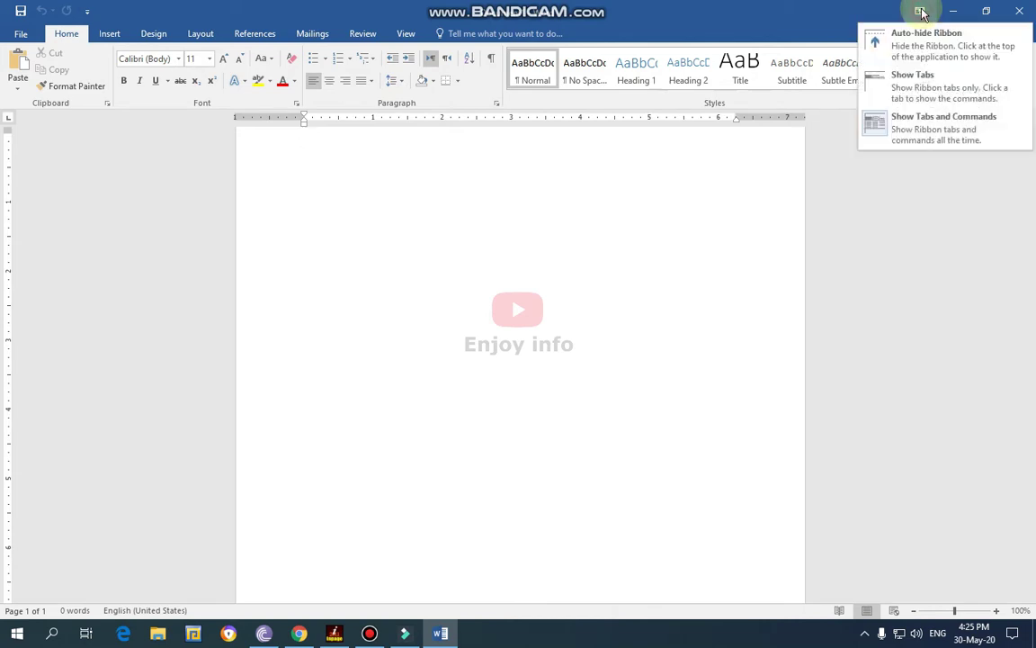
click(921, 55)
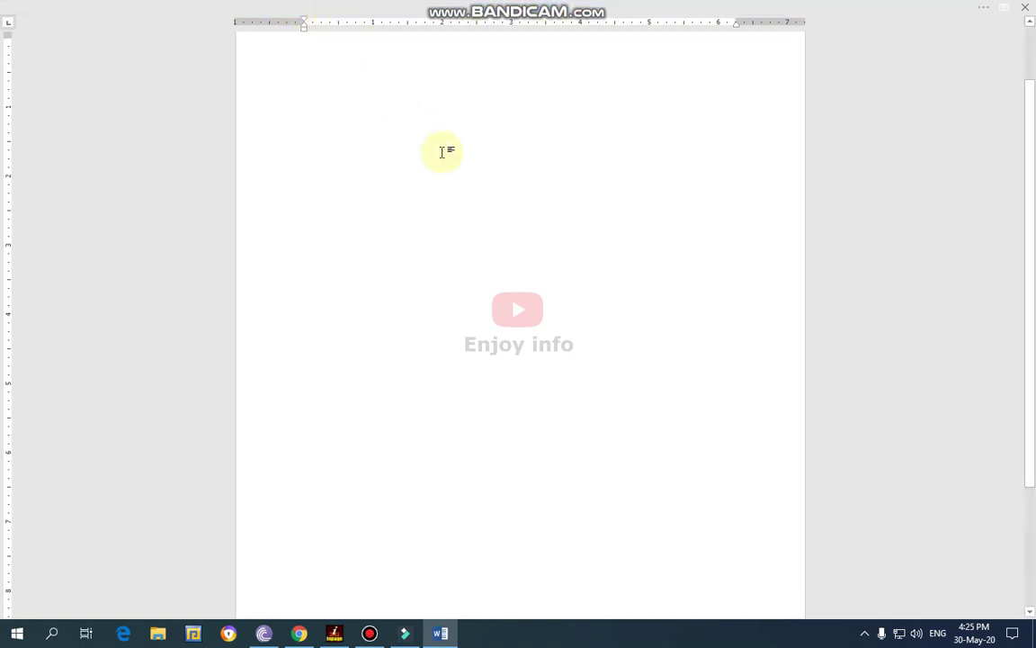
text(m)
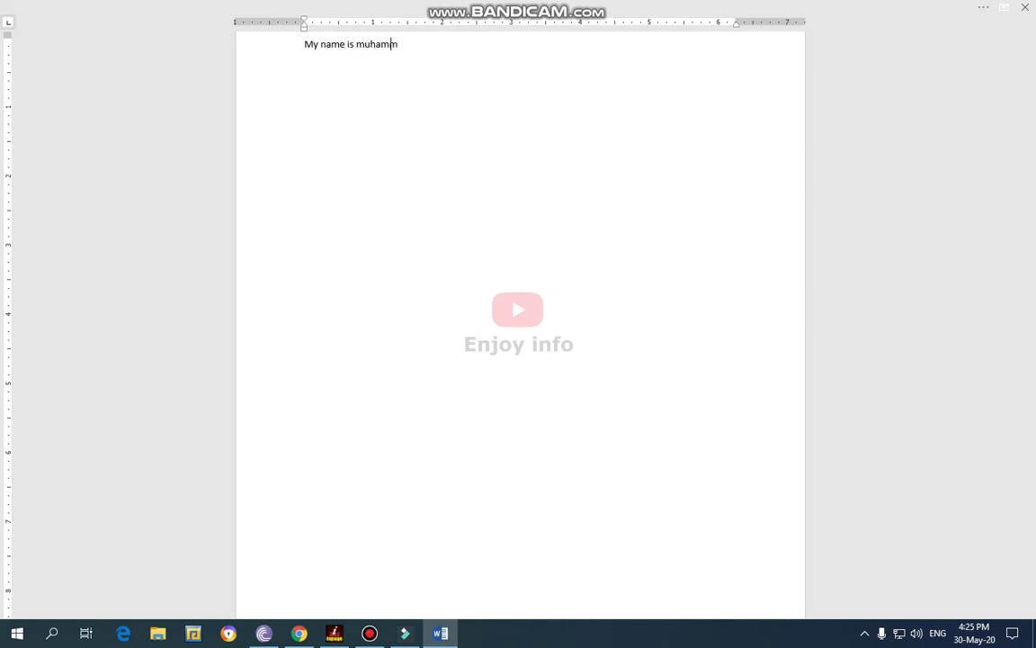
text(yad shahid)
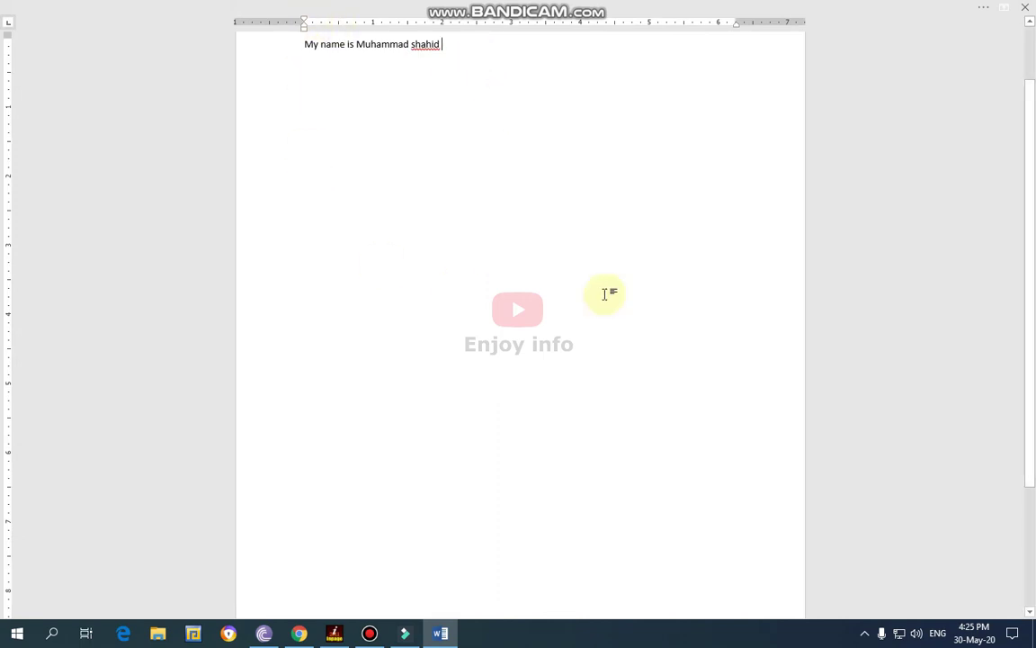
Temporarily reveal the hidden ribbon, collapse it, and reveal it again for the Ribbon Display Options
mouse_move(620, 11)
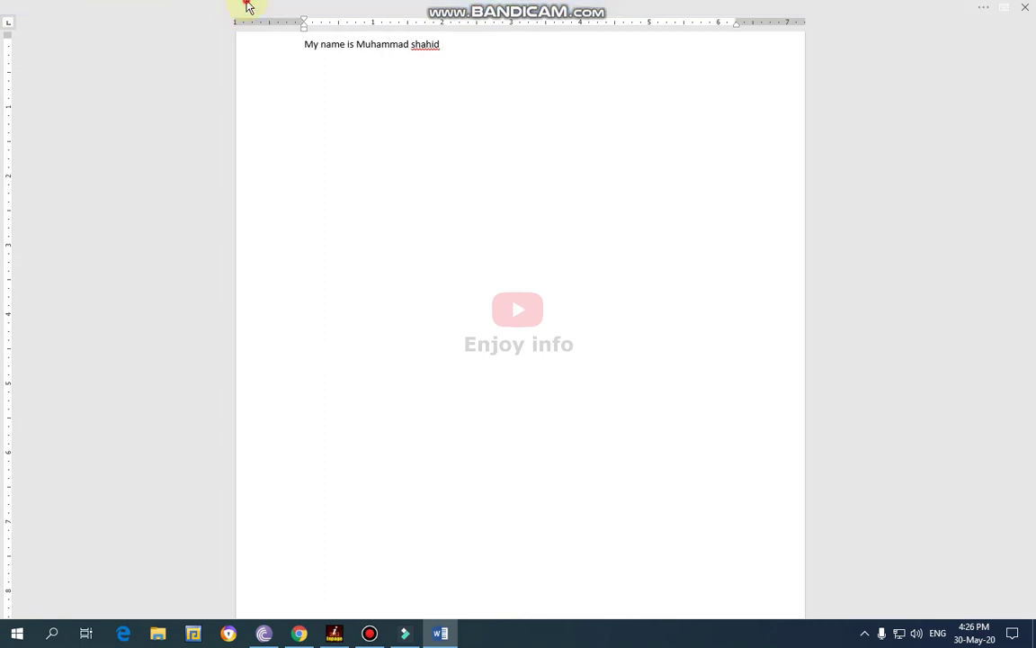
click(248, 7)
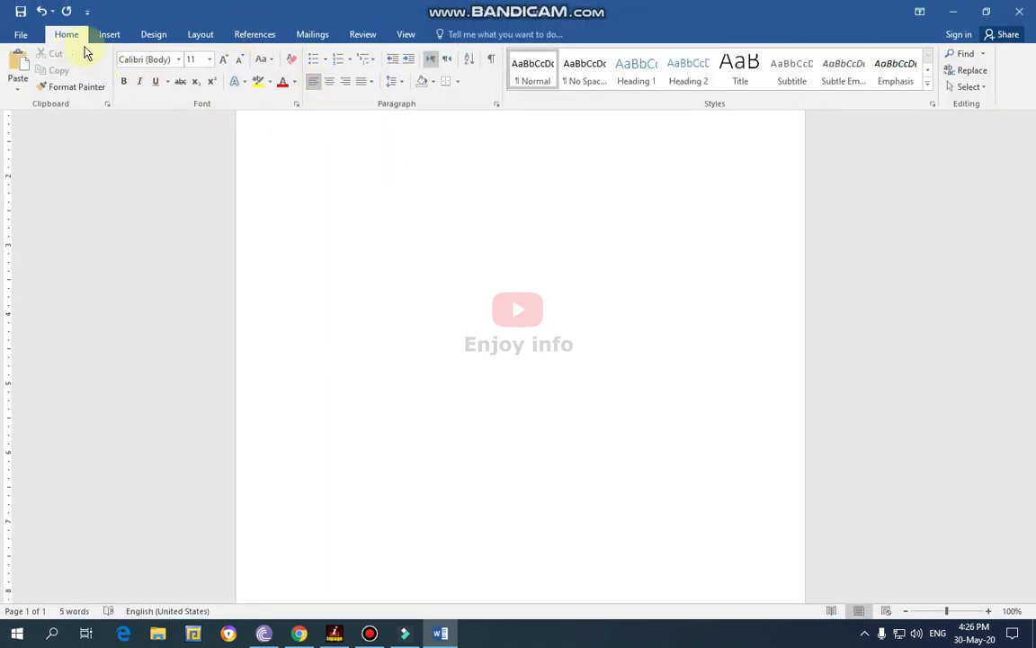
click(500, 139)
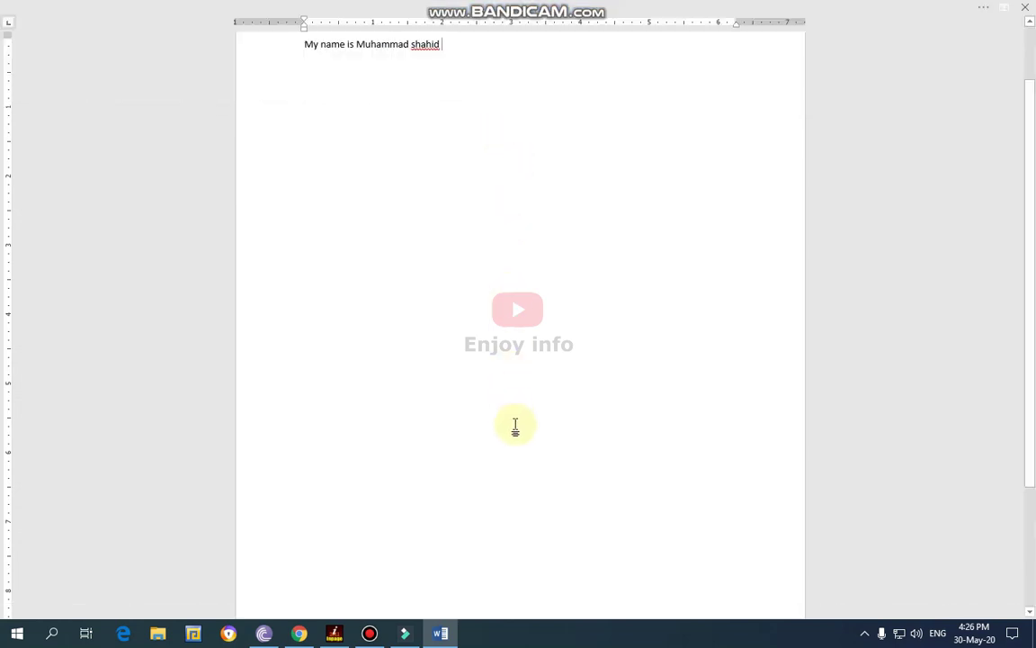
scroll(515, 422, up, 2)
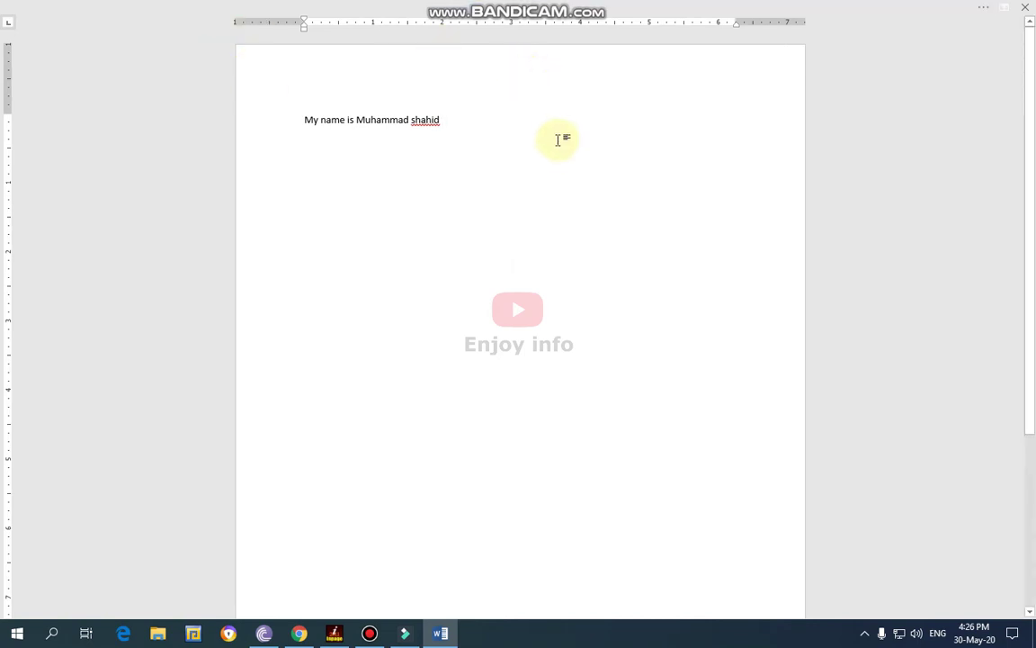
click(529, 17)
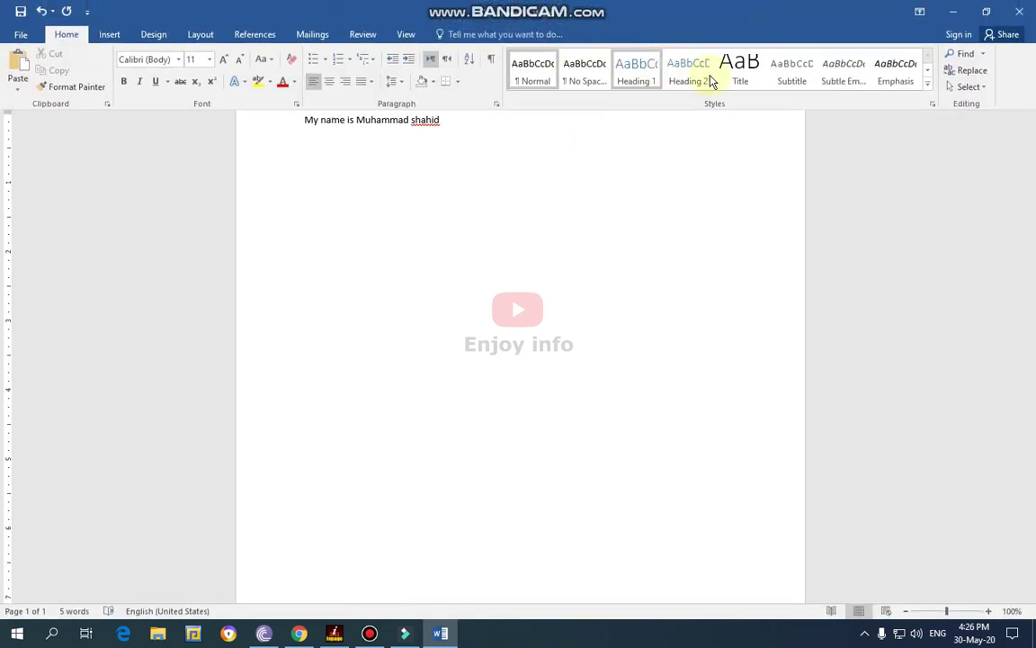
click(920, 14)
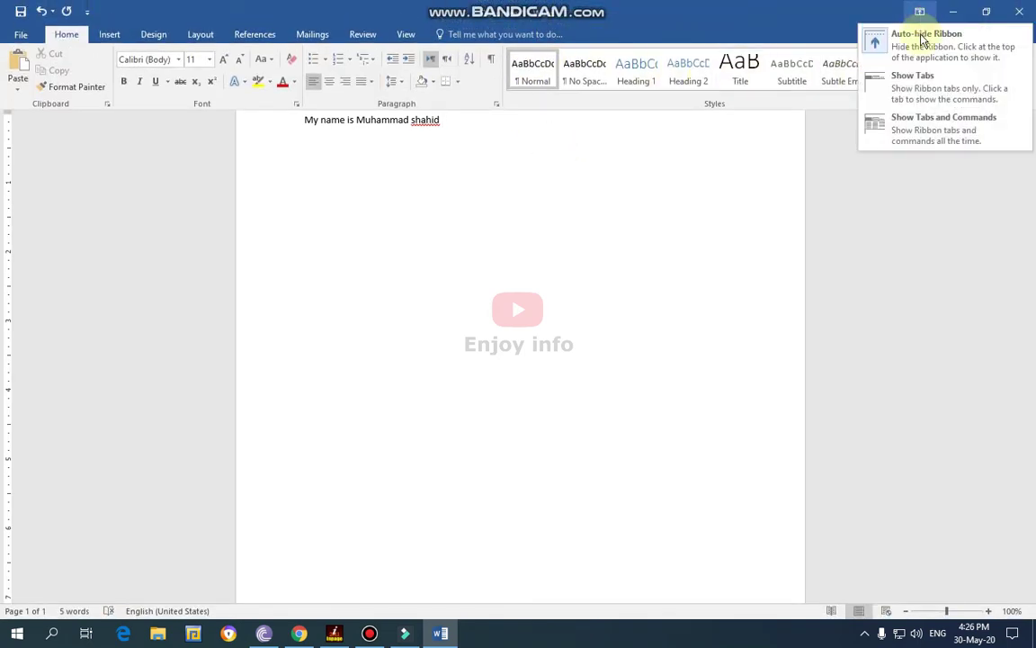
Switch the ribbon to Show Tabs, expanding Home briefly before returning to the page
click(924, 97)
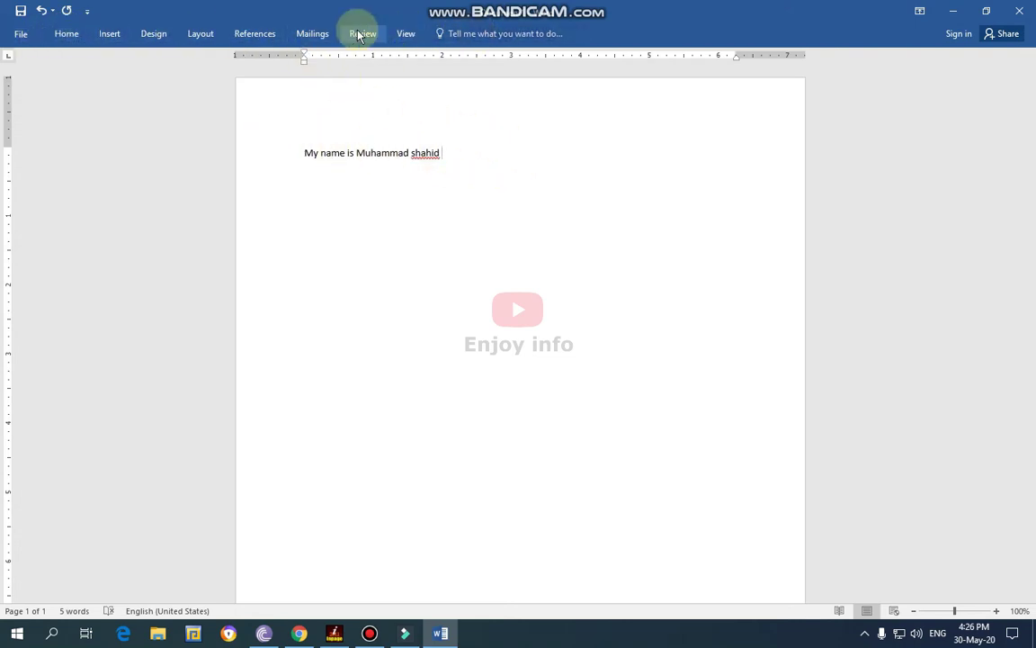
click(65, 38)
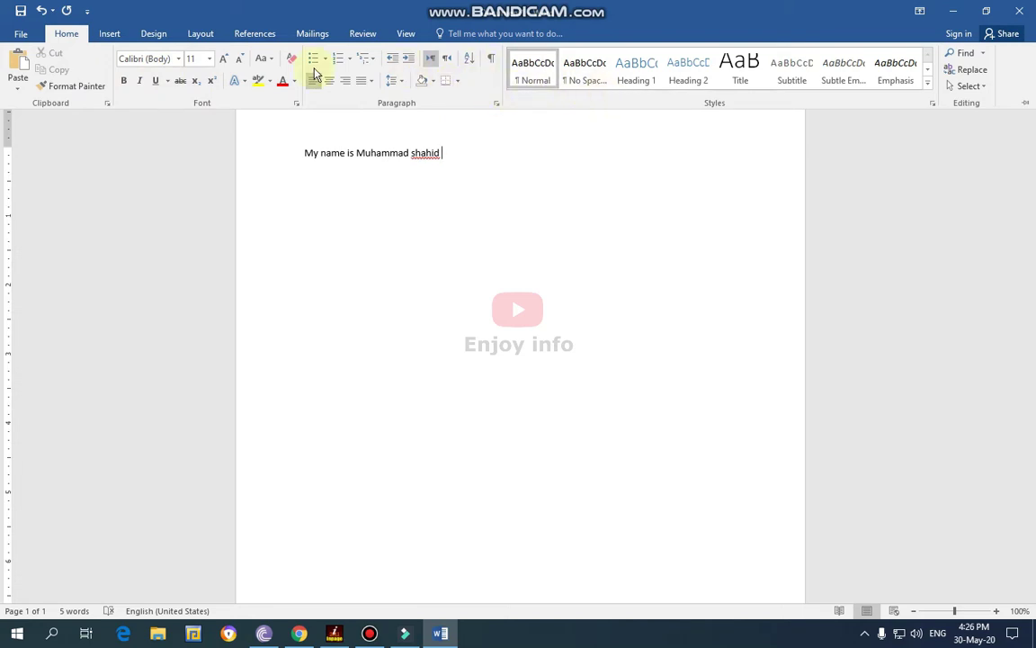
click(431, 206)
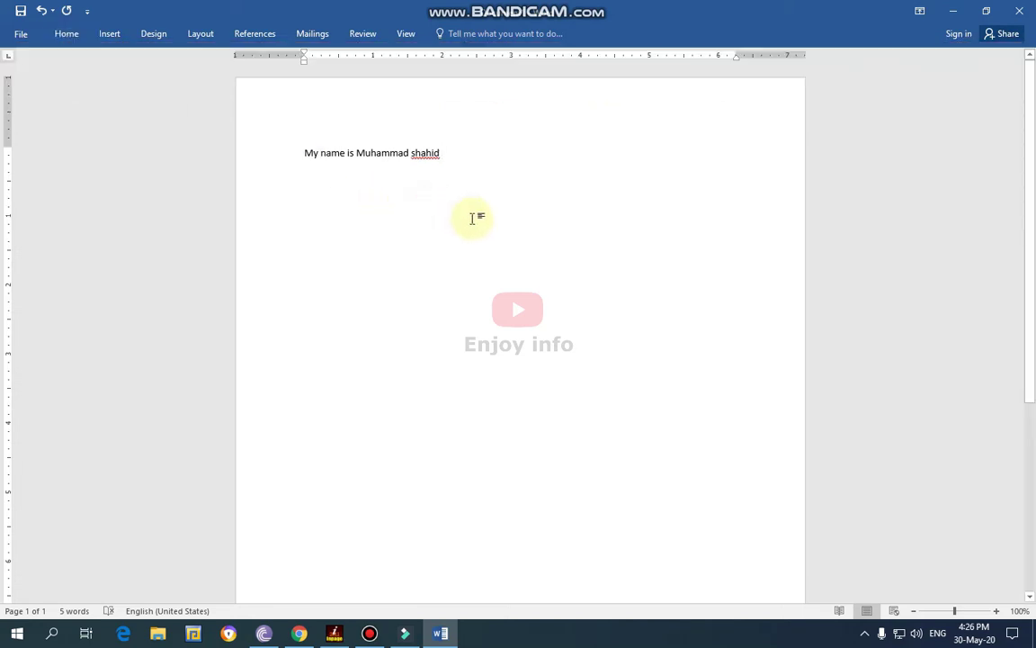
Set the ribbon to Show Tabs and Commands, and toggle the Navigation pane open and closed
click(919, 12)
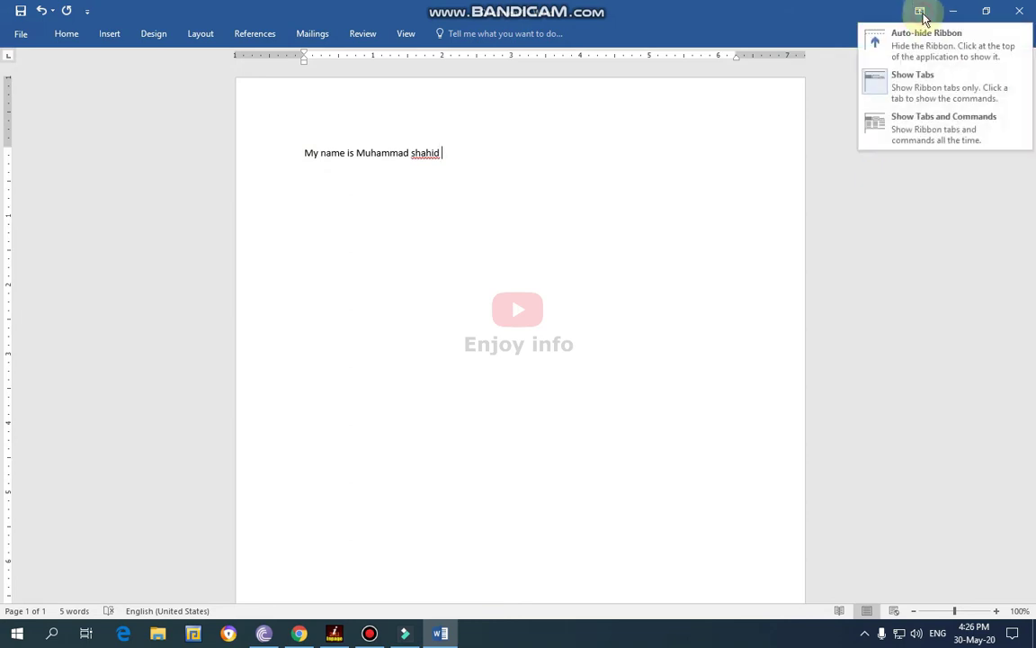
click(934, 126)
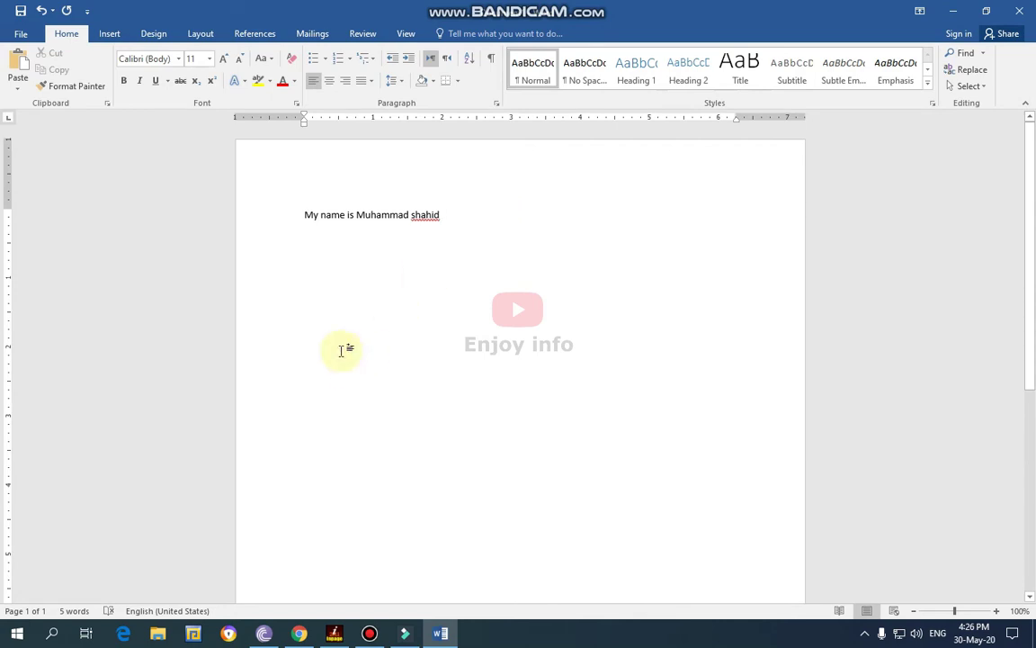
click(24, 610)
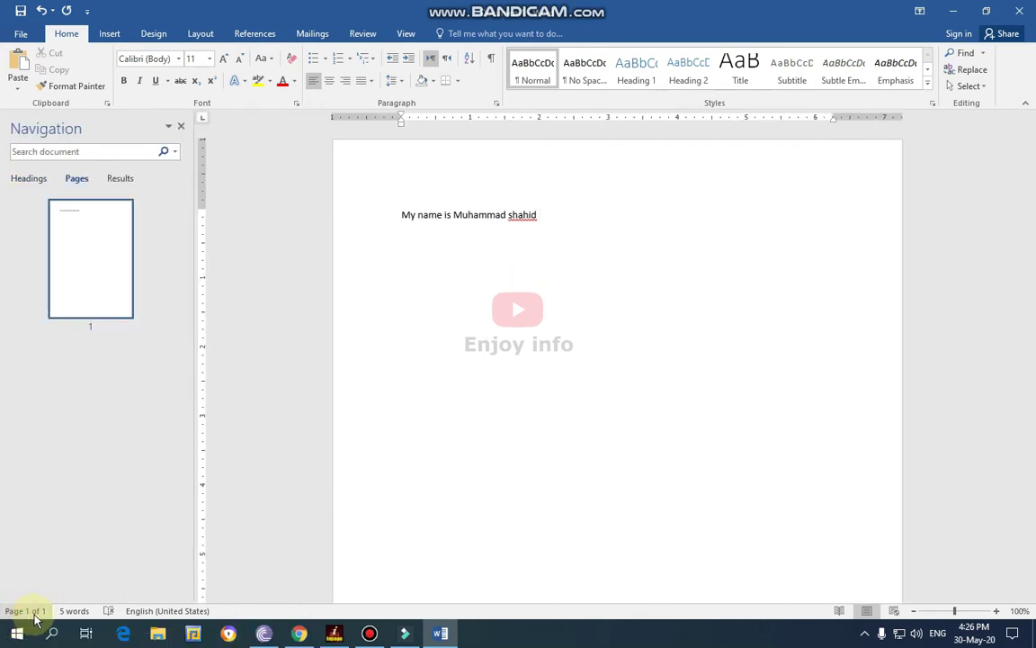
click(36, 613)
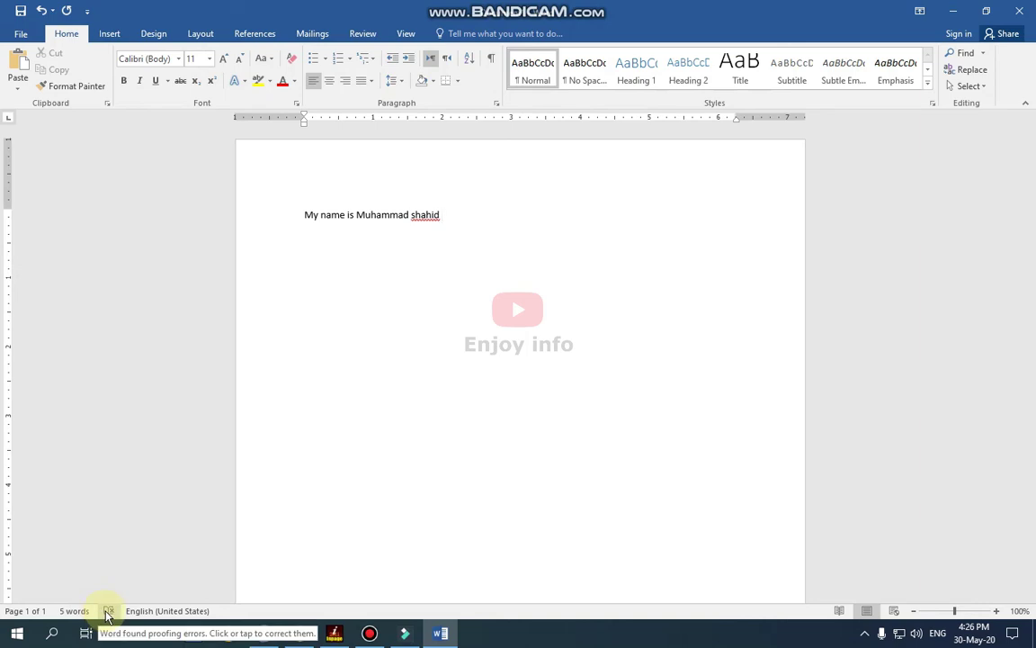
Start a second line below the name sentence and begin typing 'Knowledge karach'
click(316, 348)
click(468, 210)
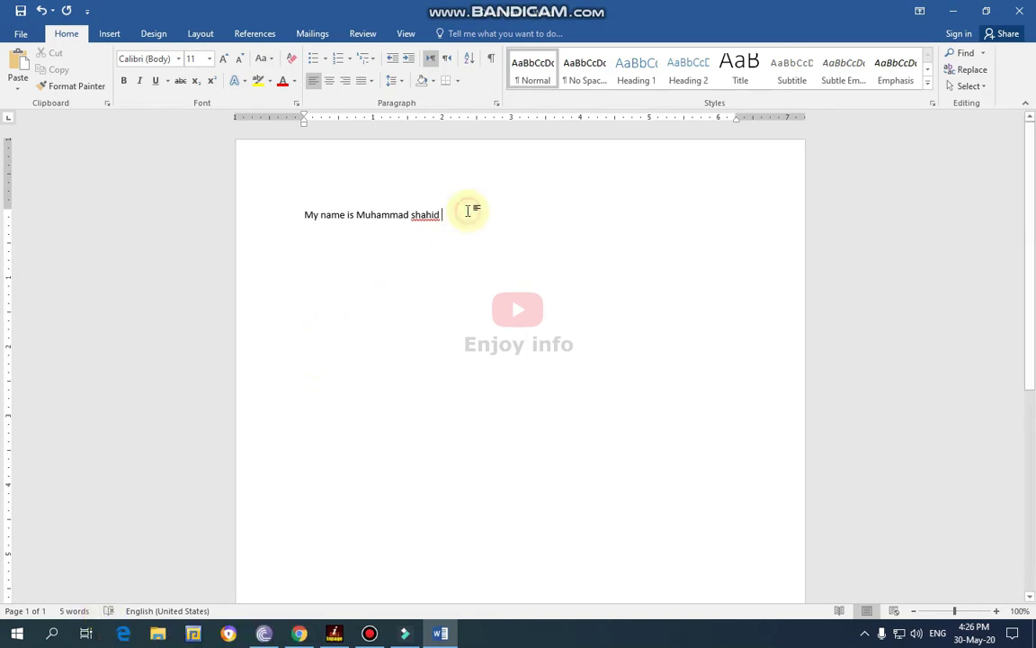
key(Return)
text(kl)
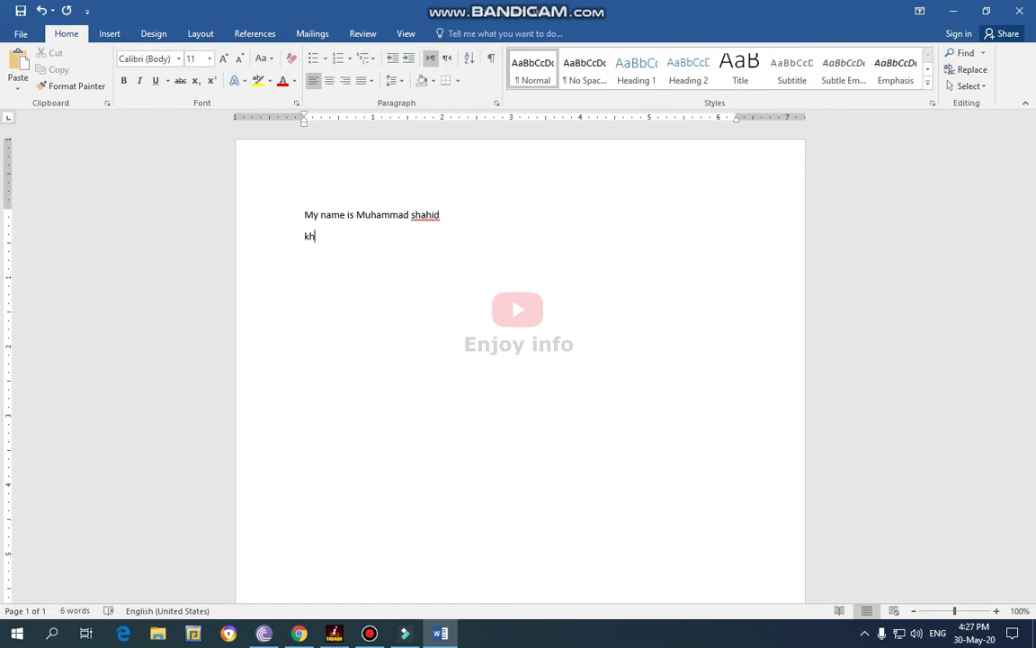
text(Knowledge karachiii lahoree)
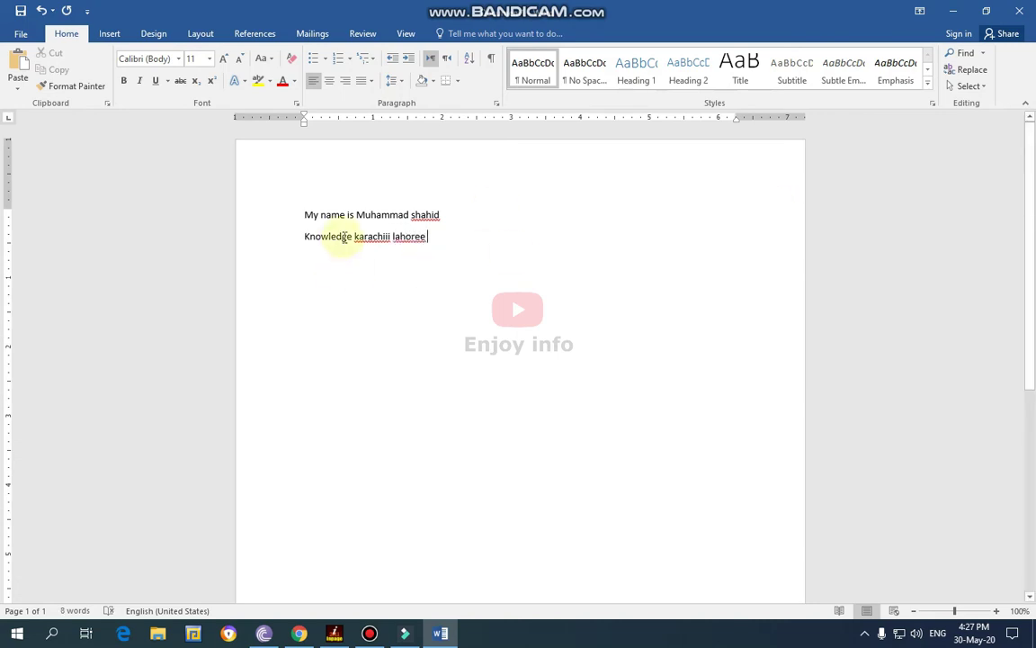
Spell check the document, changing karachiii to Karachi and lahoree to Lahore, ignoring the author's name
click(109, 611)
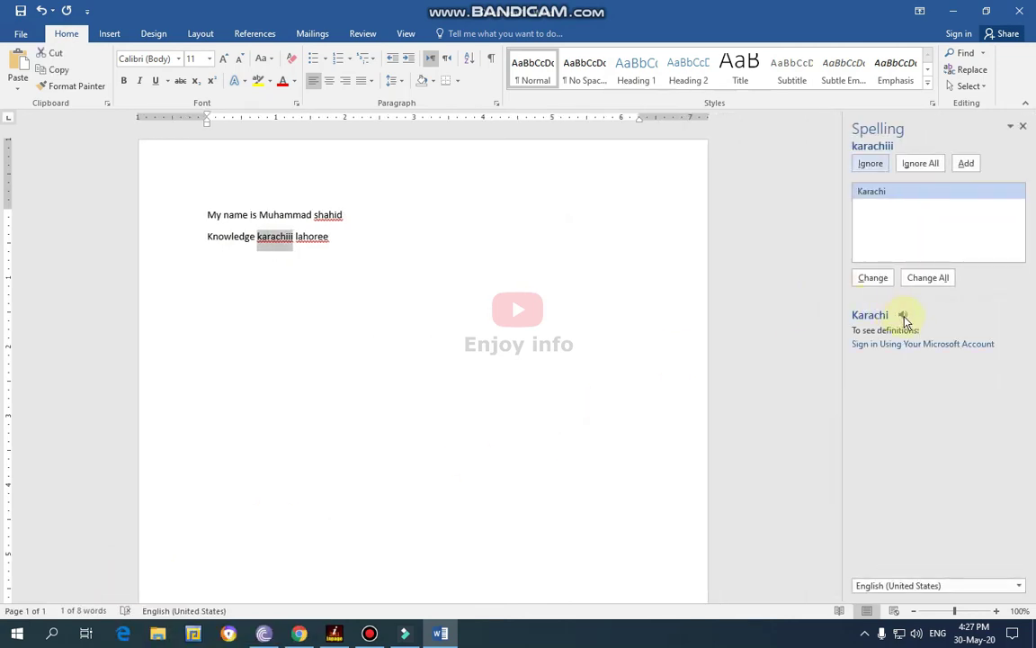
click(903, 315)
click(872, 280)
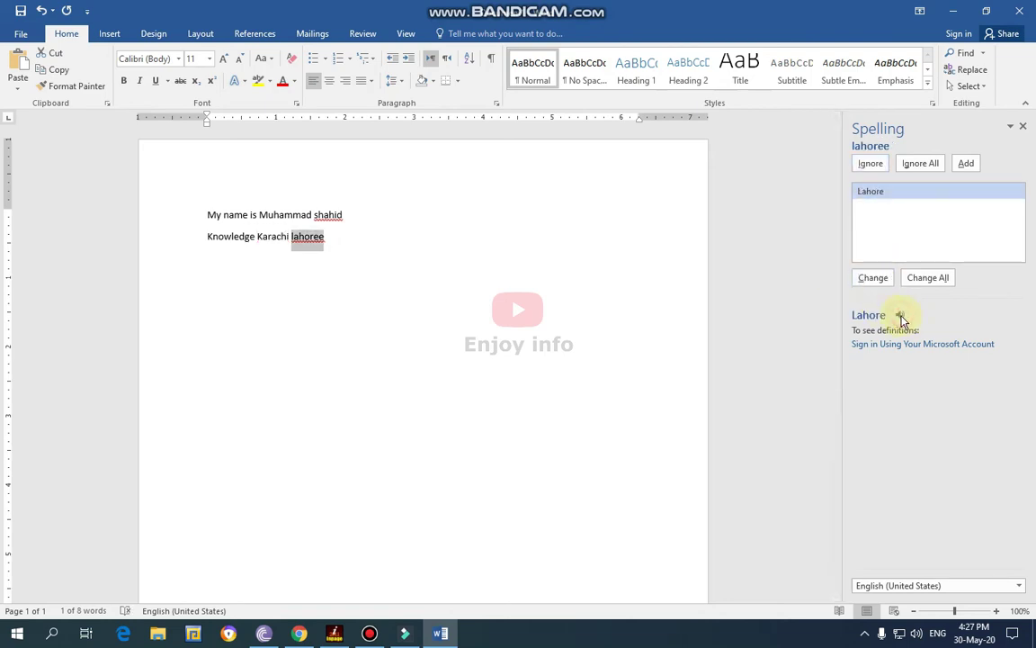
click(869, 278)
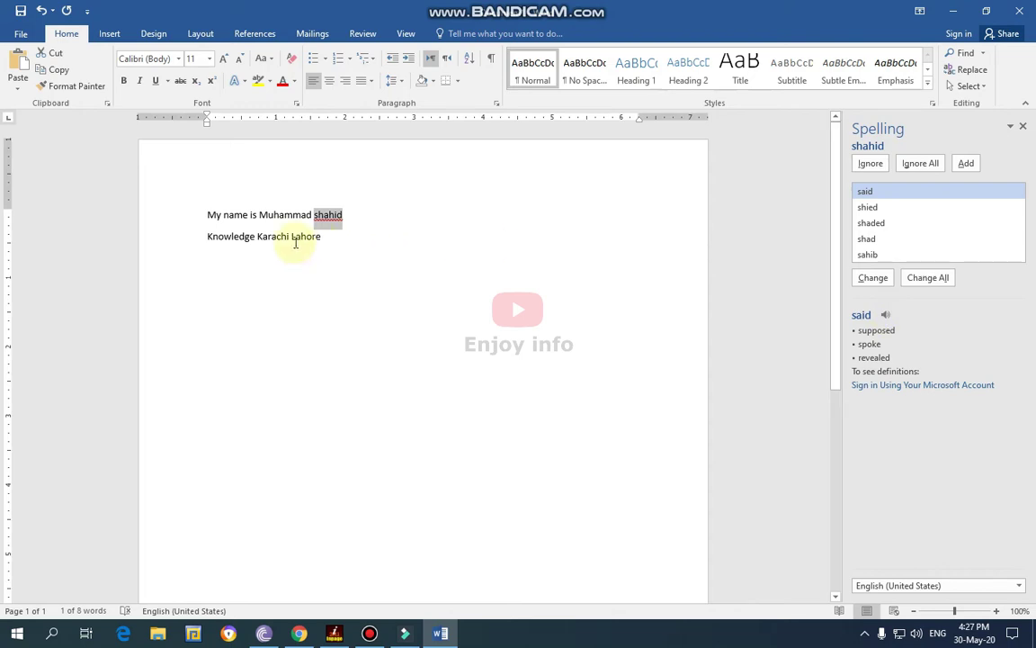
click(346, 214)
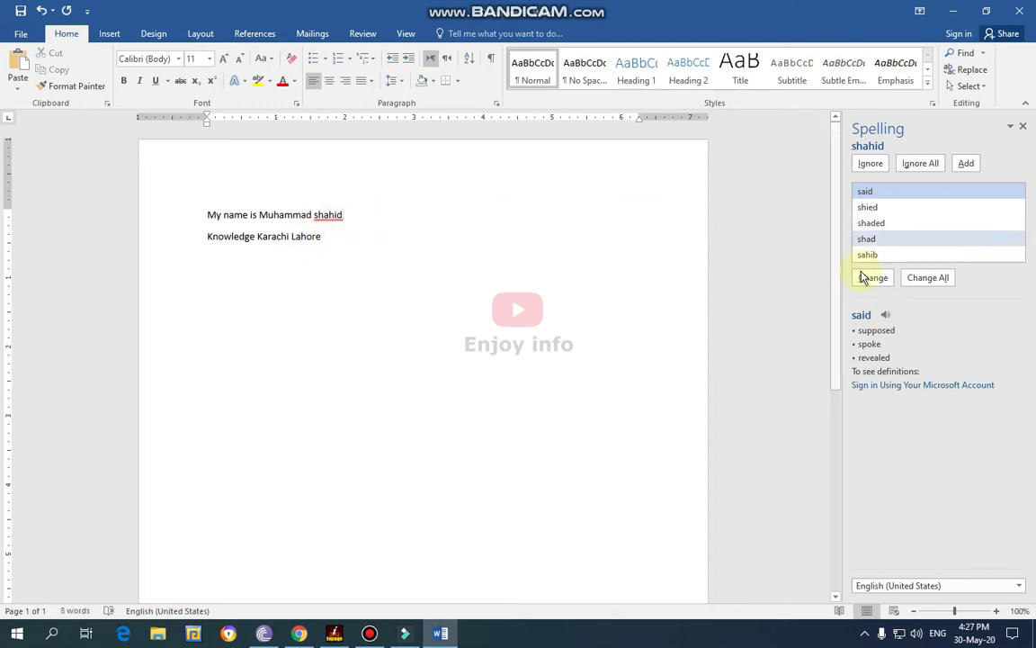
click(868, 166)
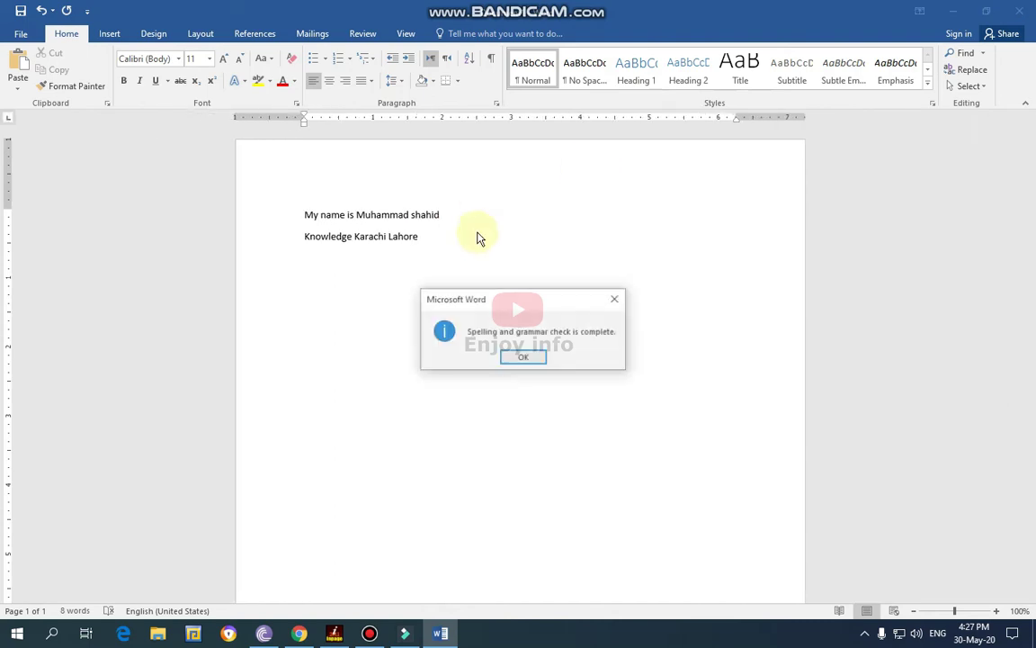
click(530, 358)
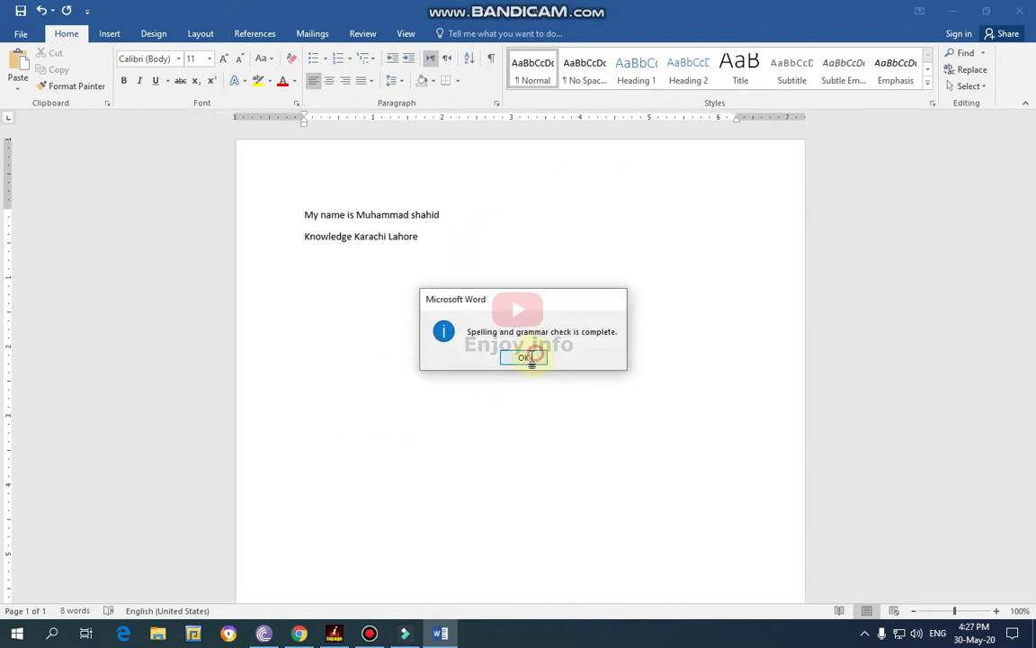
Set the proofing language to Urdu (Pakistan) and start a third line
click(142, 611)
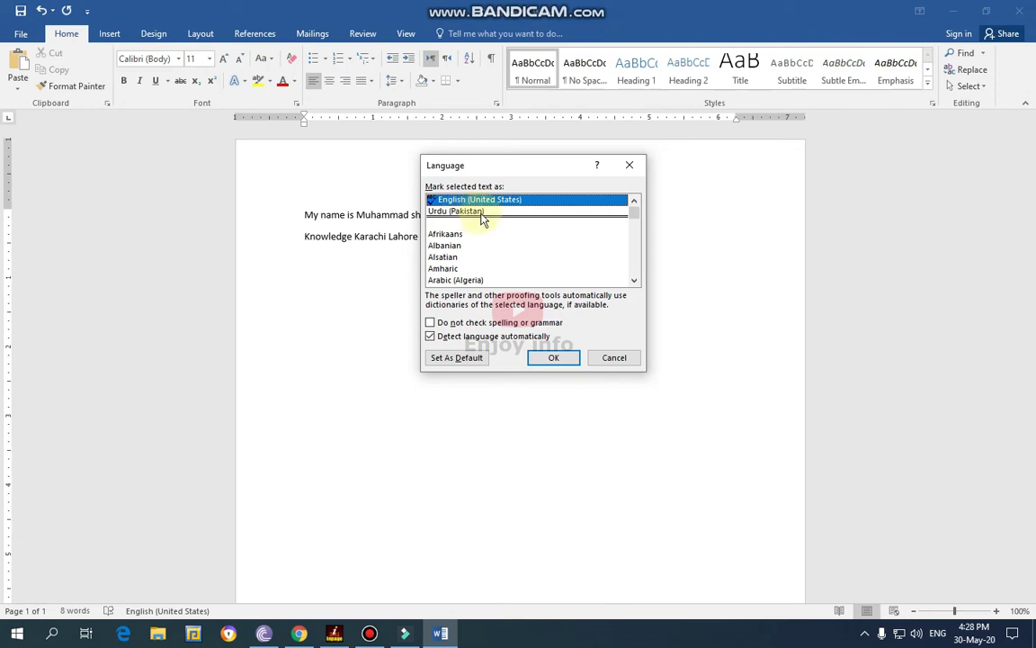
click(483, 211)
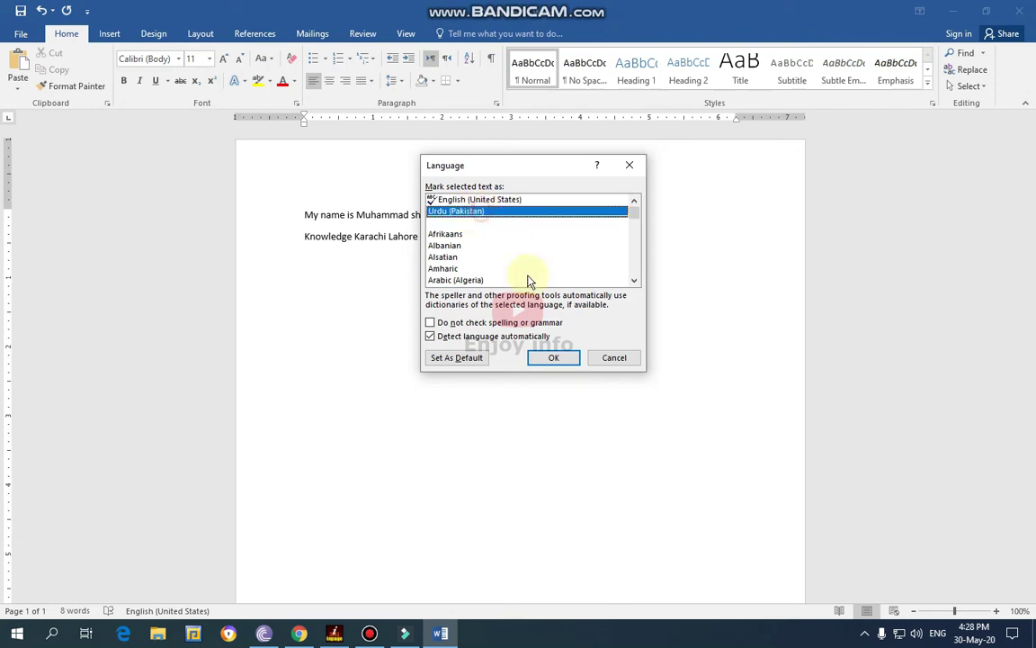
click(553, 357)
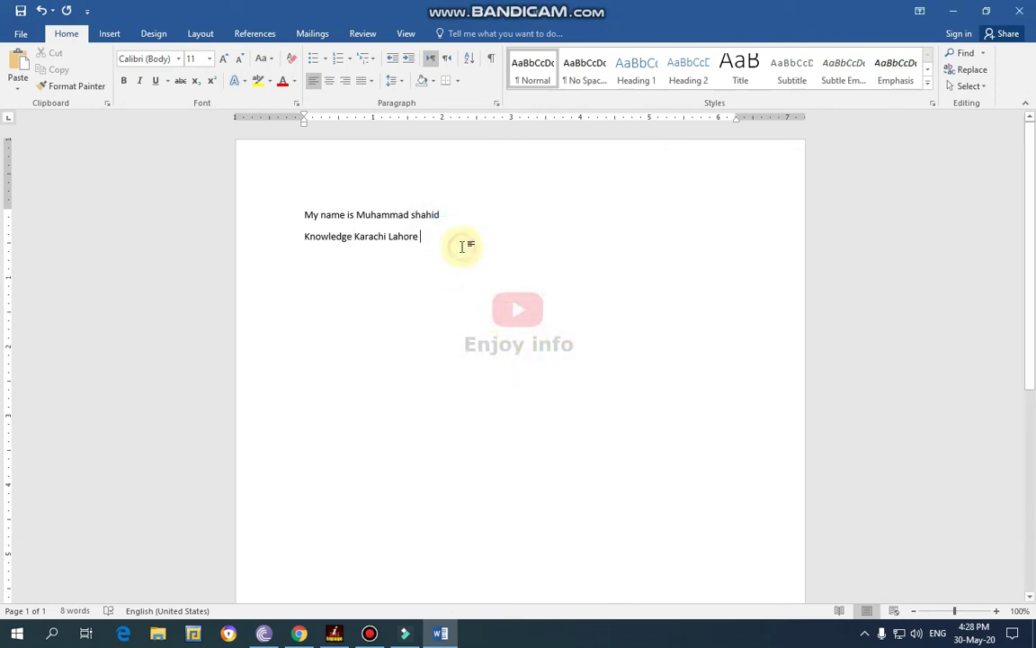
key(Return)
text(Mira)
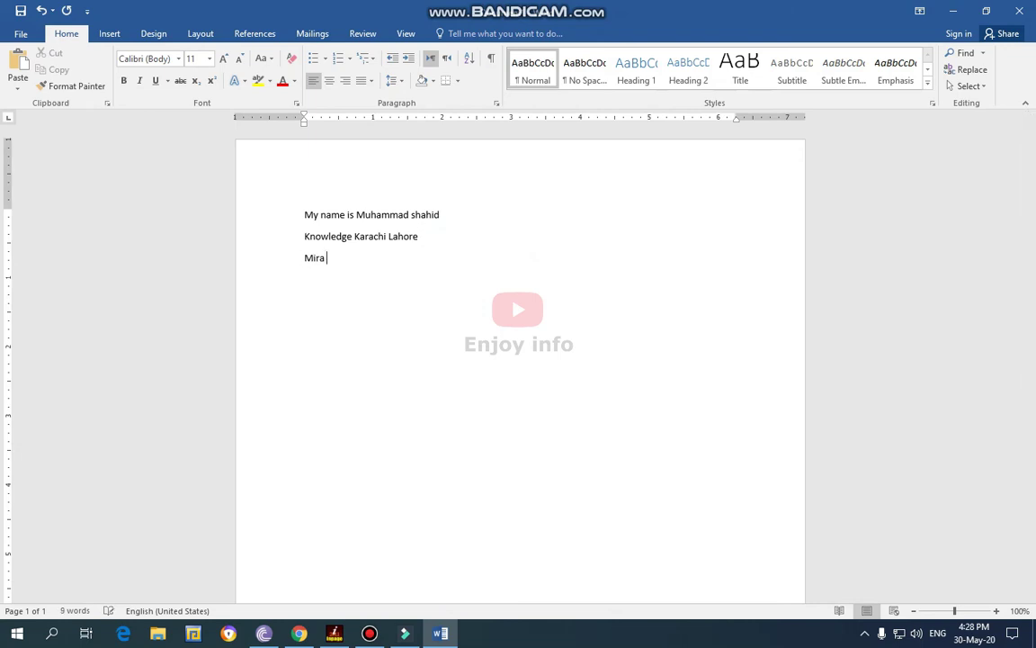
Switch input to Urdu, type an Urdu sentence giving the author's name, then switch back to English
click(943, 639)
click(877, 568)
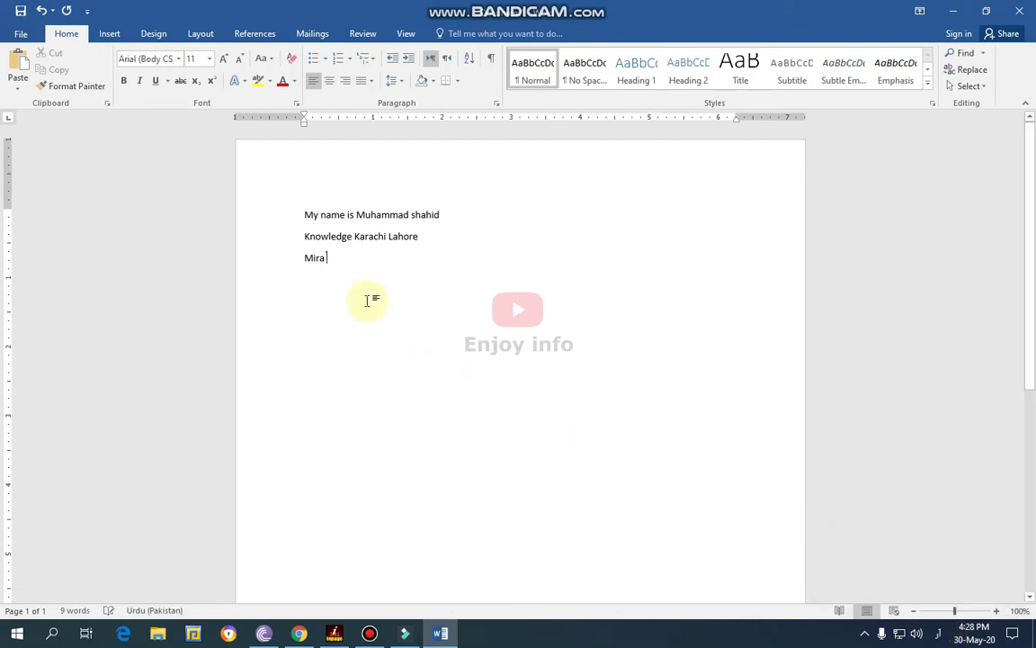
text(ب)
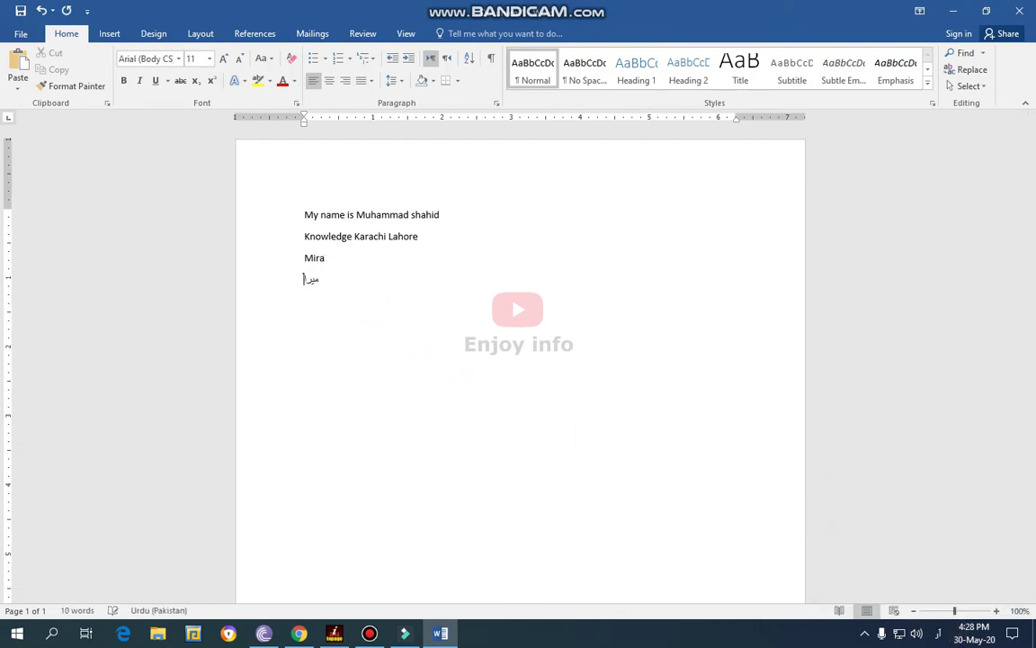
text(ا نام)
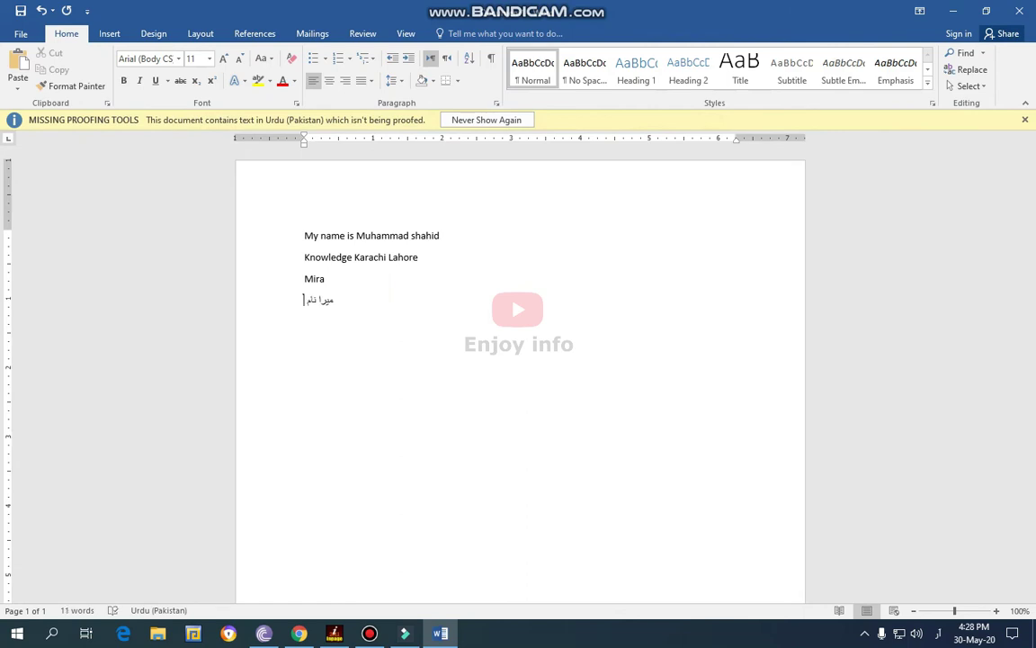
text( ش)
text(اہد)
text( م)
text(ے)
click(938, 637)
click(840, 492)
drag(398, 307, 310, 263)
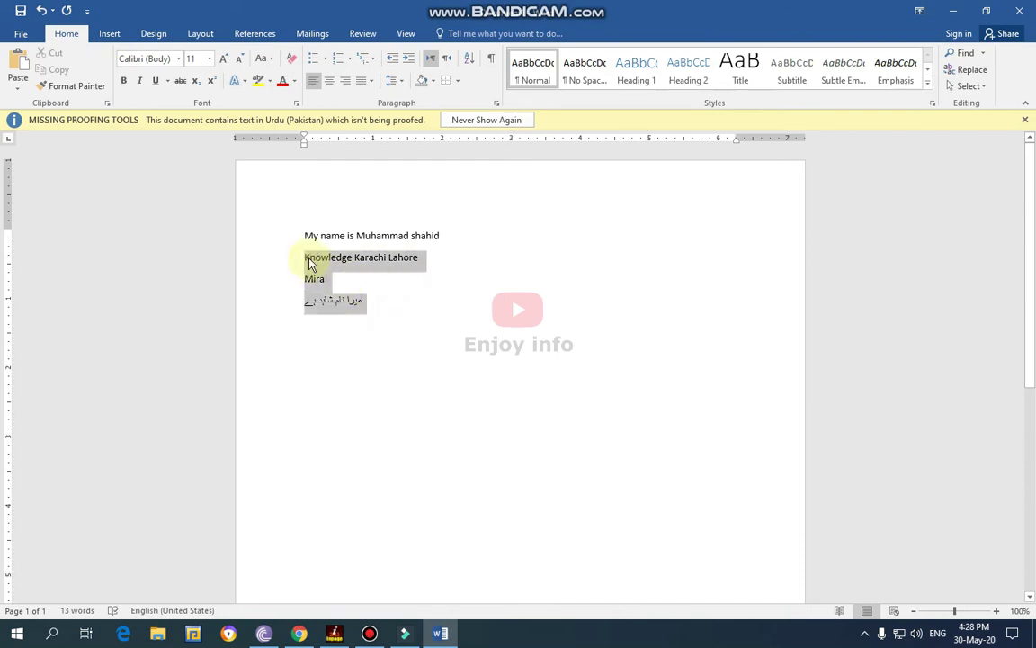
click(284, 375)
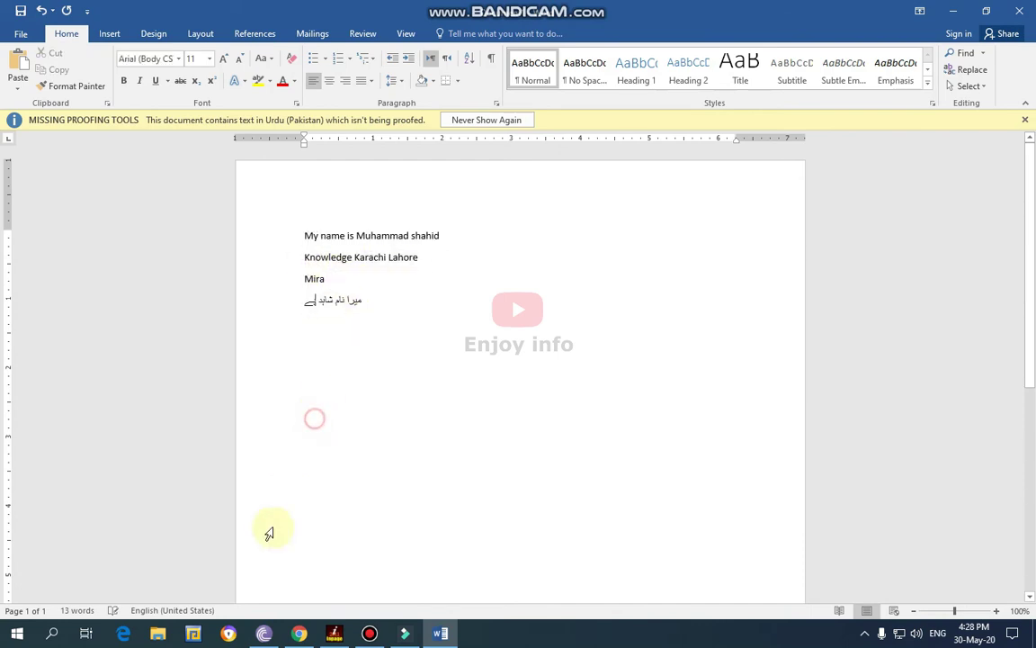
Preview the document in Read Mode, then return to Print Layout
click(839, 616)
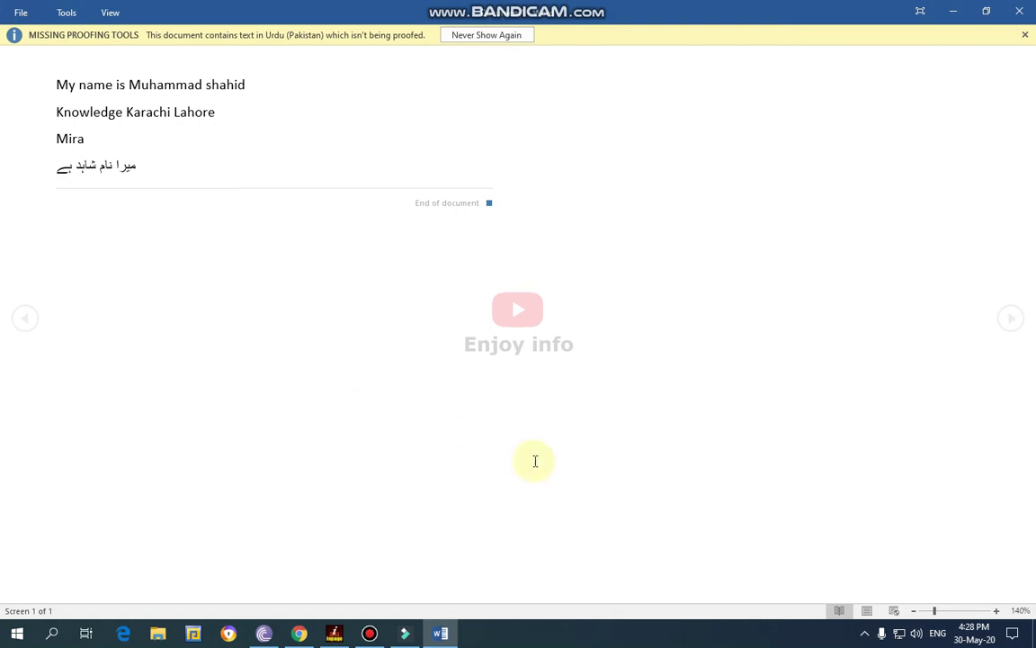
click(867, 613)
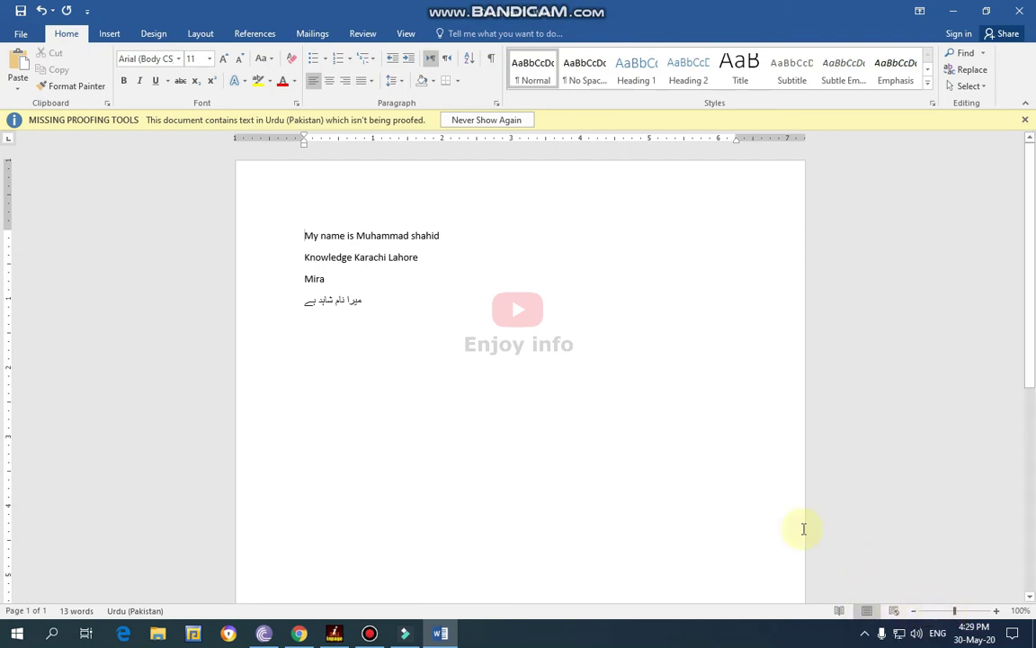
drag(378, 303, 303, 243)
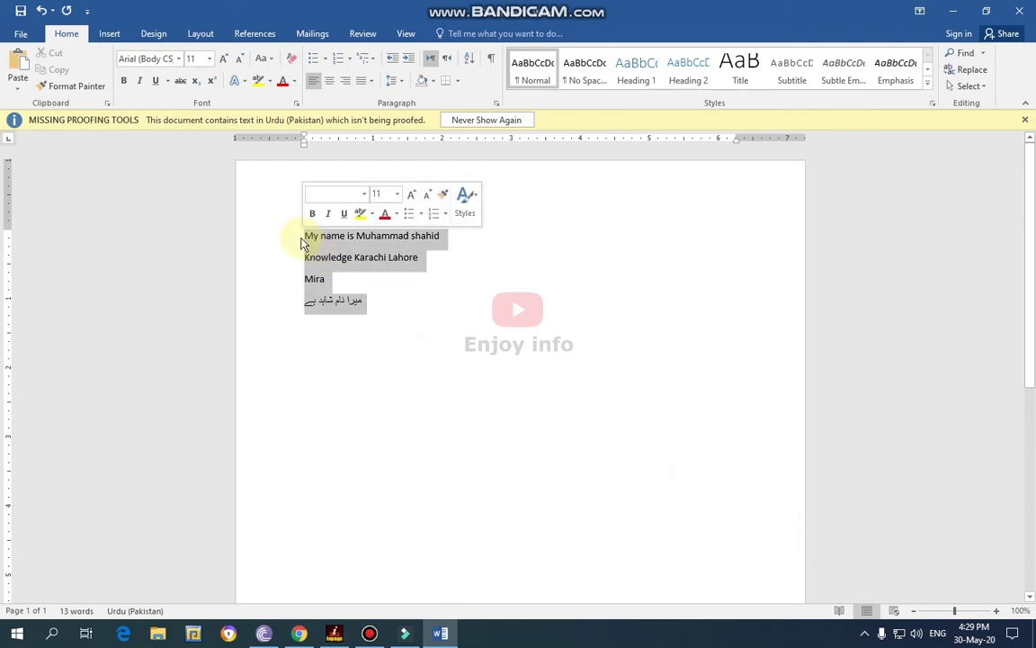
click(421, 307)
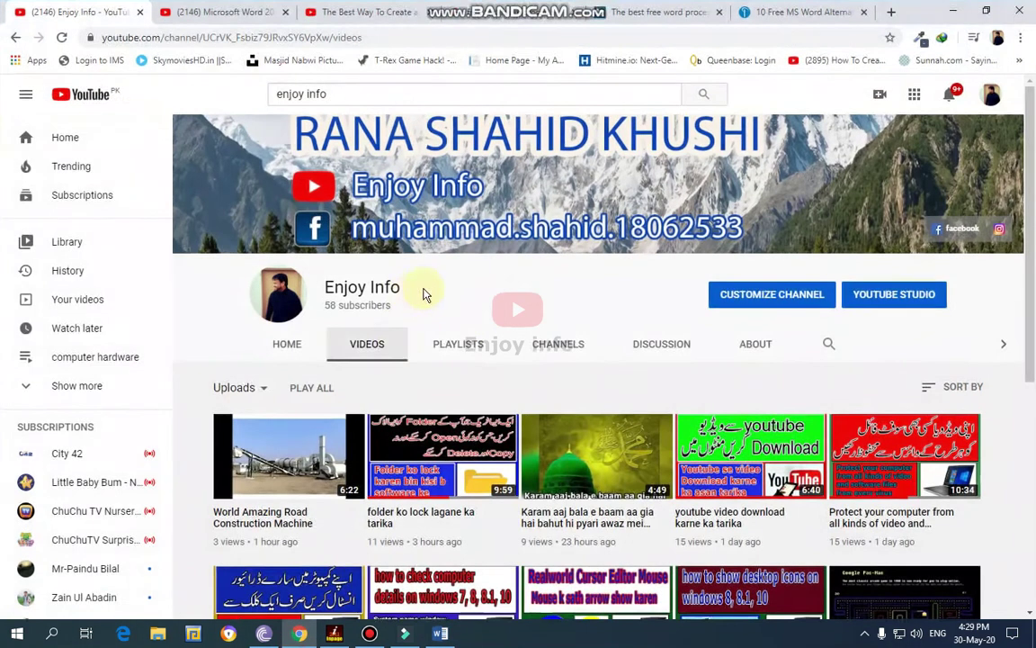
Copy the TechRadar paragraph about managing without spreadsheets from Chrome, then bring Word forward
click(441, 12)
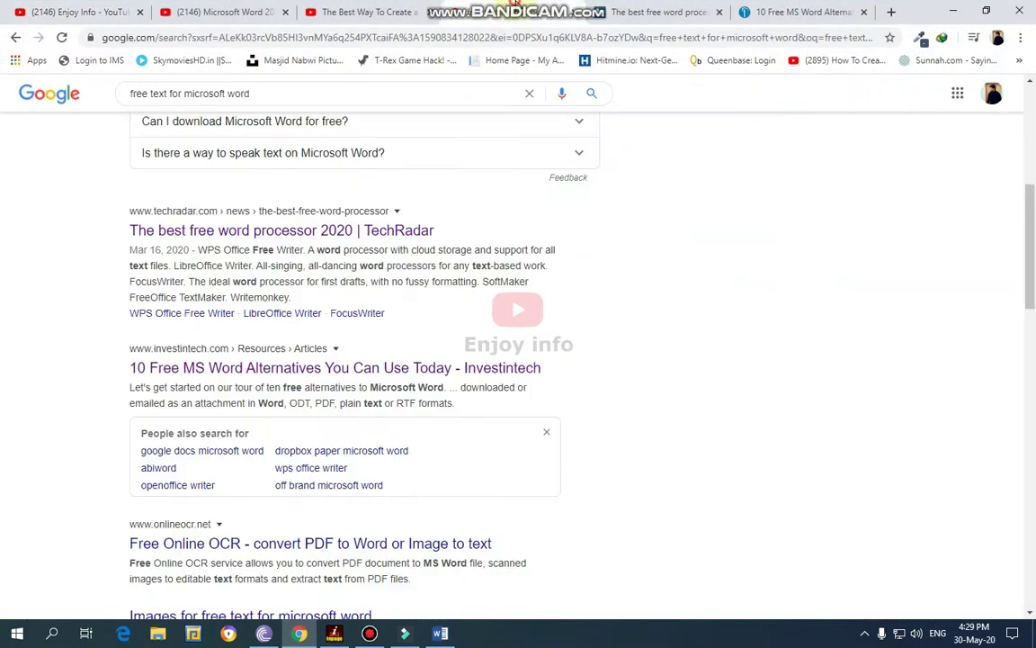
click(630, 11)
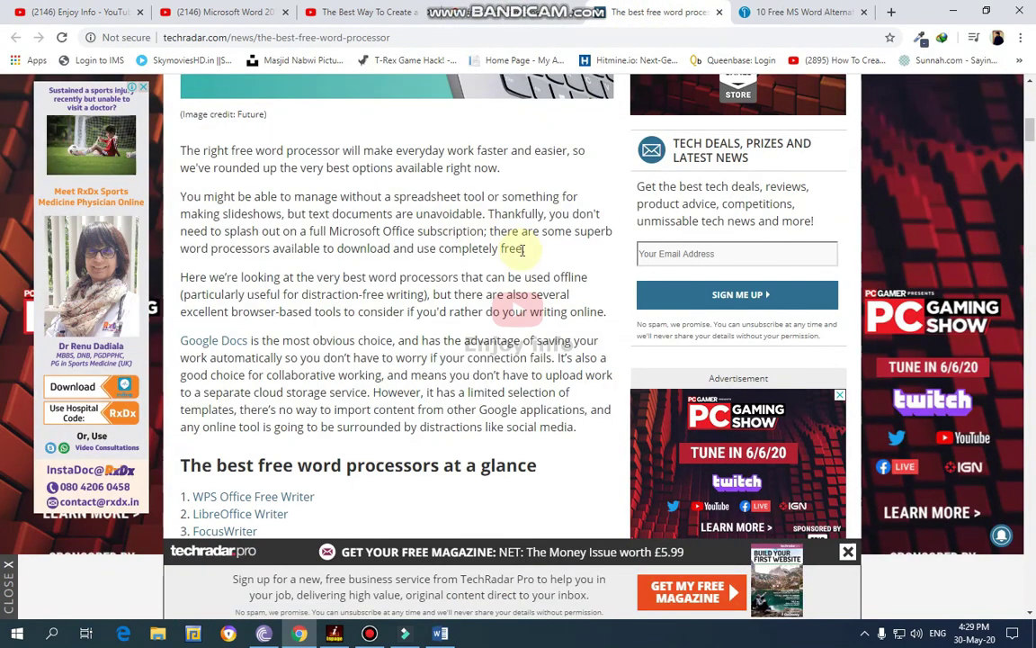
drag(525, 249, 182, 191)
key(ctrl+c)
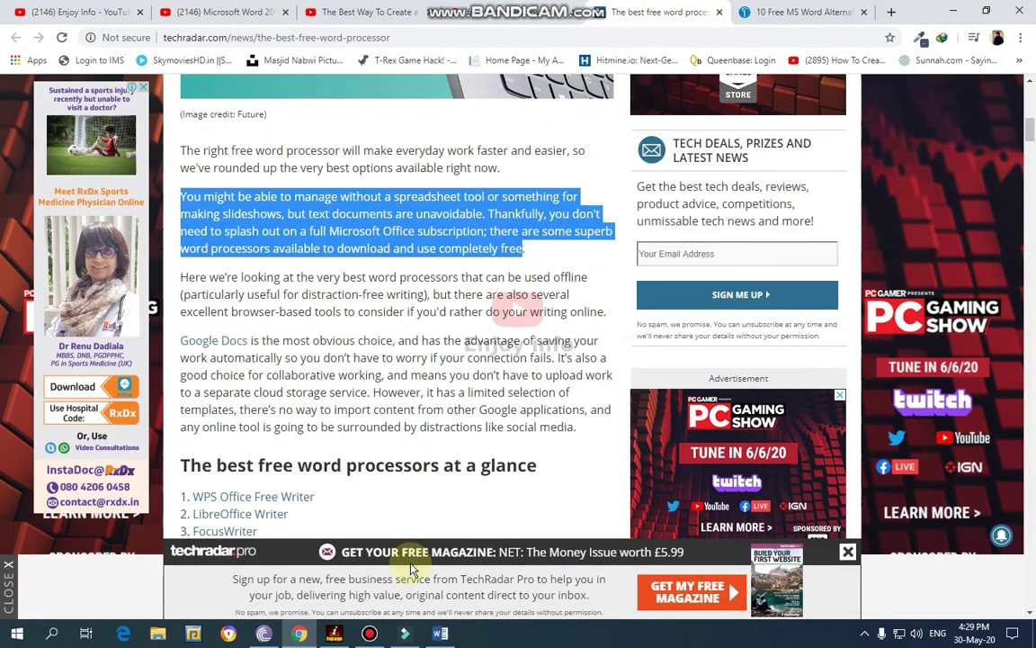
click(440, 633)
Paste the TechRadar paragraph on managing without a spreadsheet tool onto a new fifth line
key(Return)
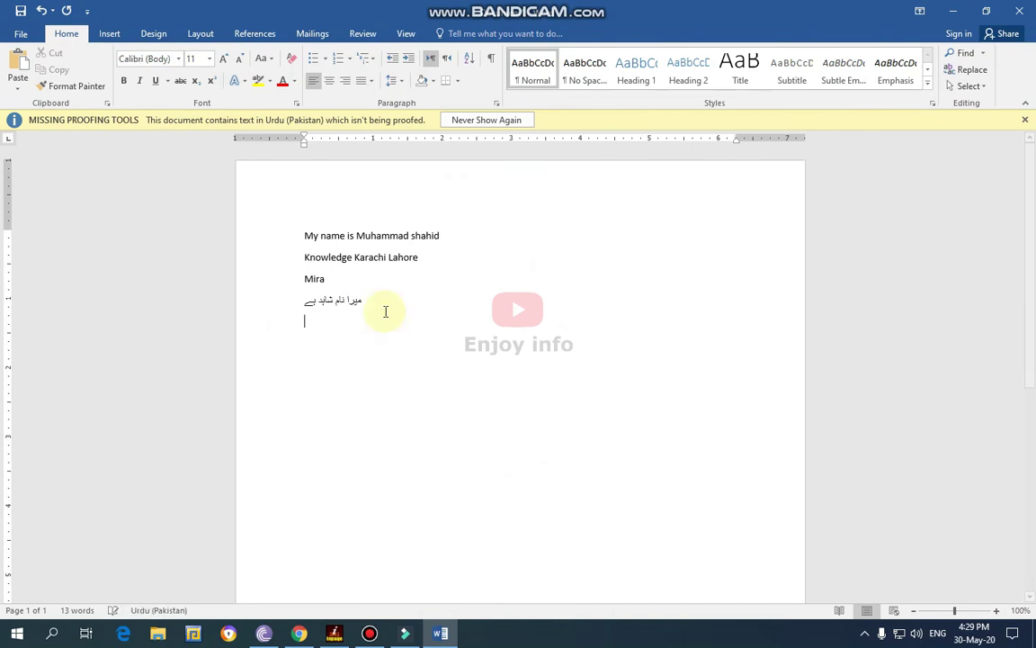
key(ctrl+v)
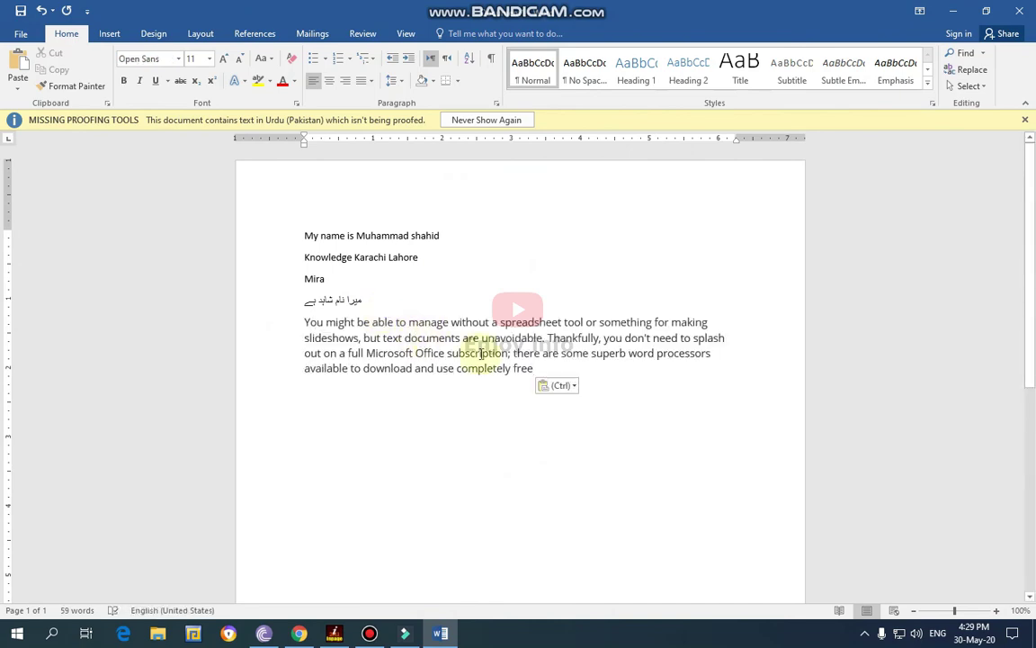
drag(536, 369, 315, 331)
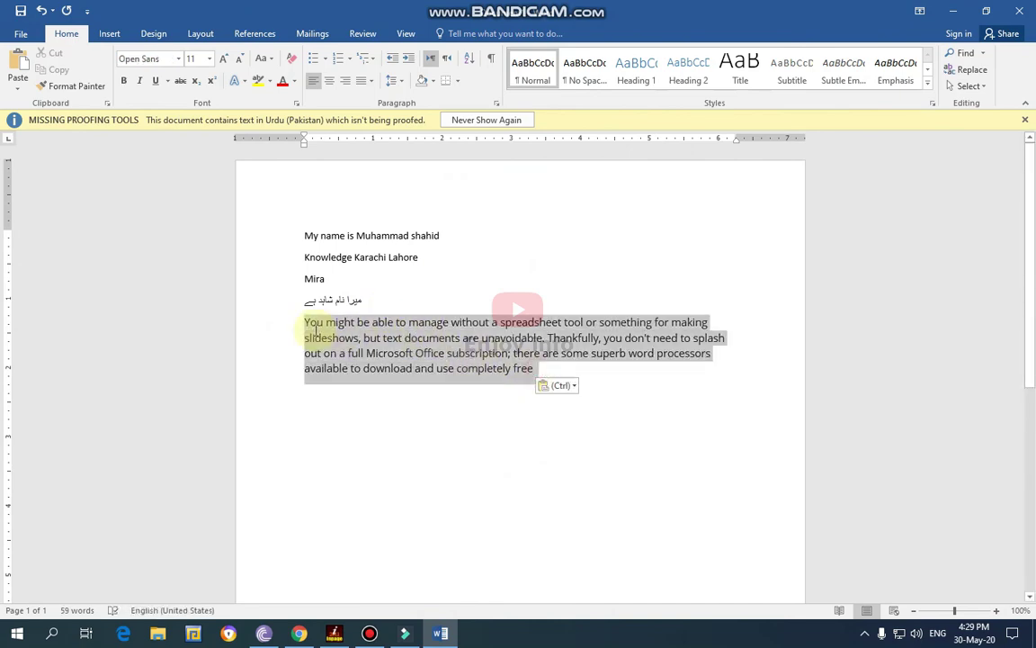
click(454, 368)
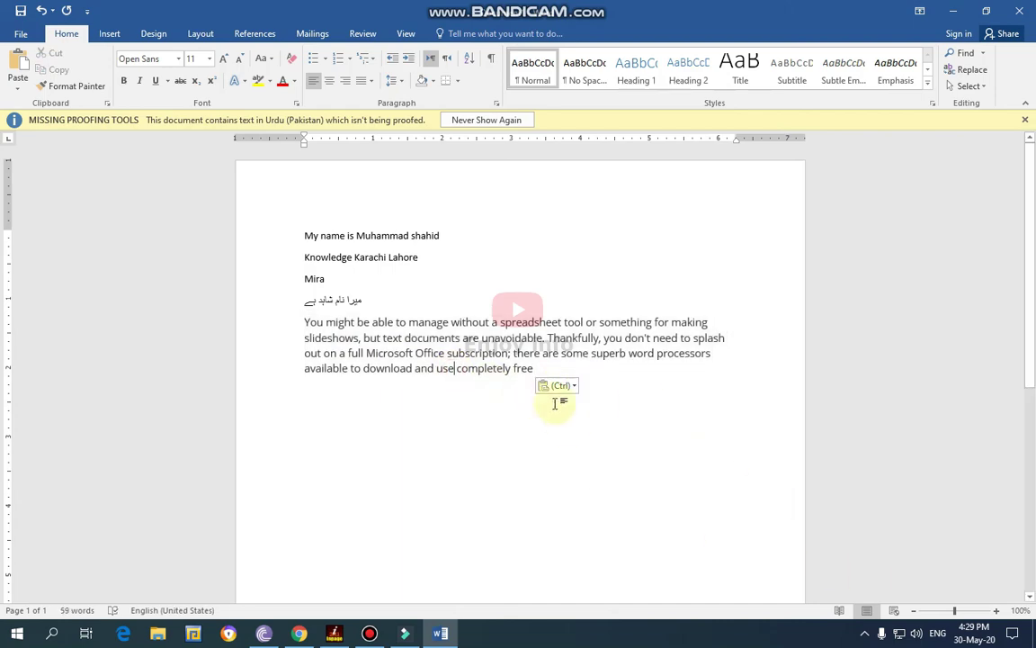
Preview font sizes on the pasted text and keep it at size 11
drag(509, 353, 304, 322)
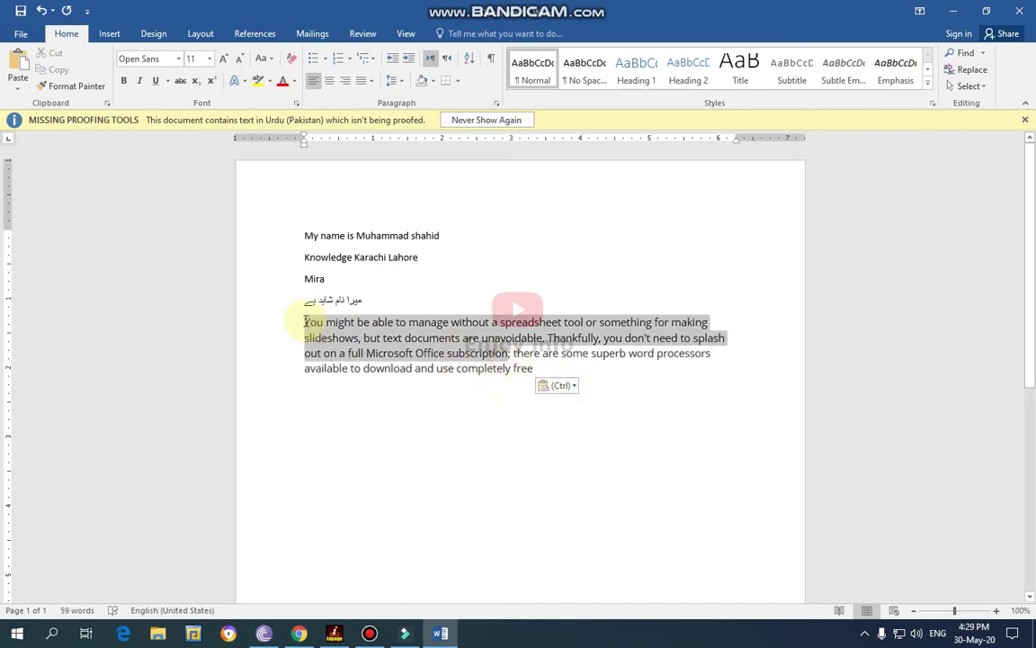
click(211, 58)
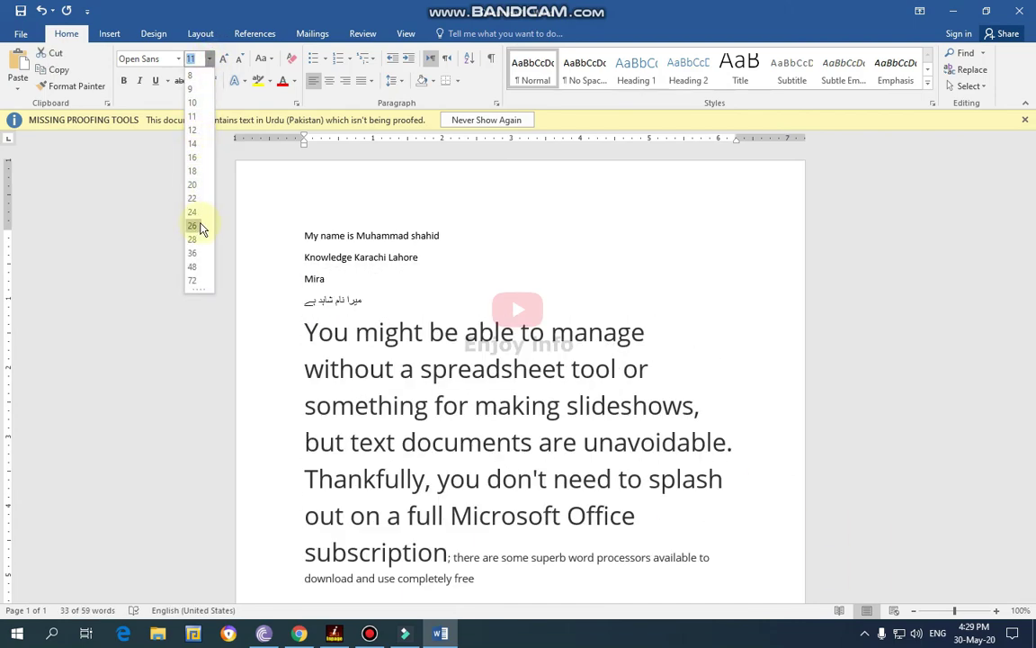
click(189, 117)
click(637, 378)
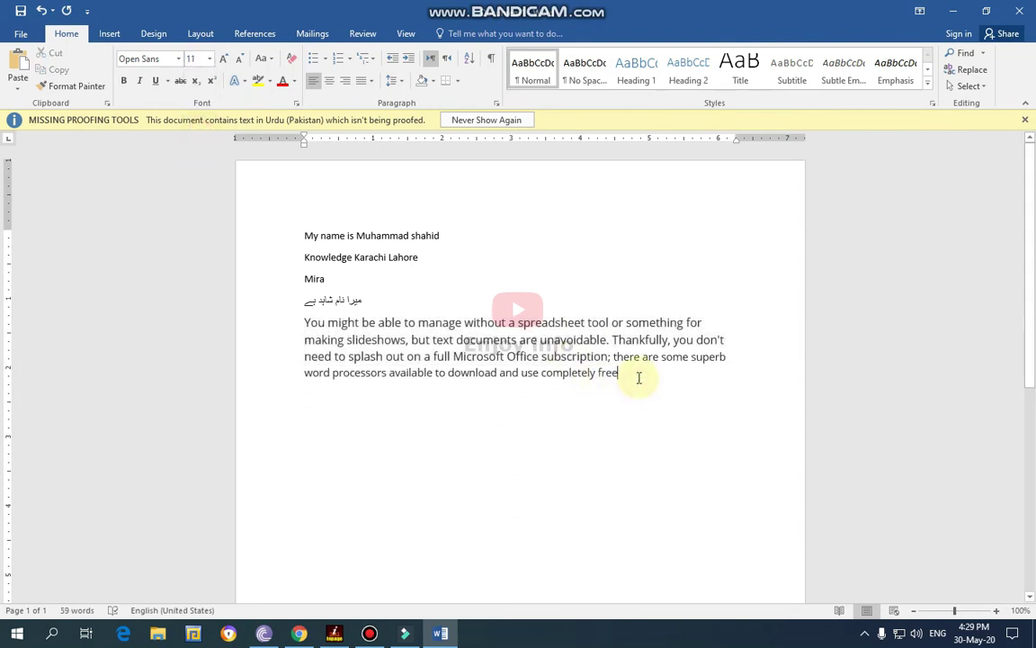
drag(638, 378, 327, 324)
click(694, 453)
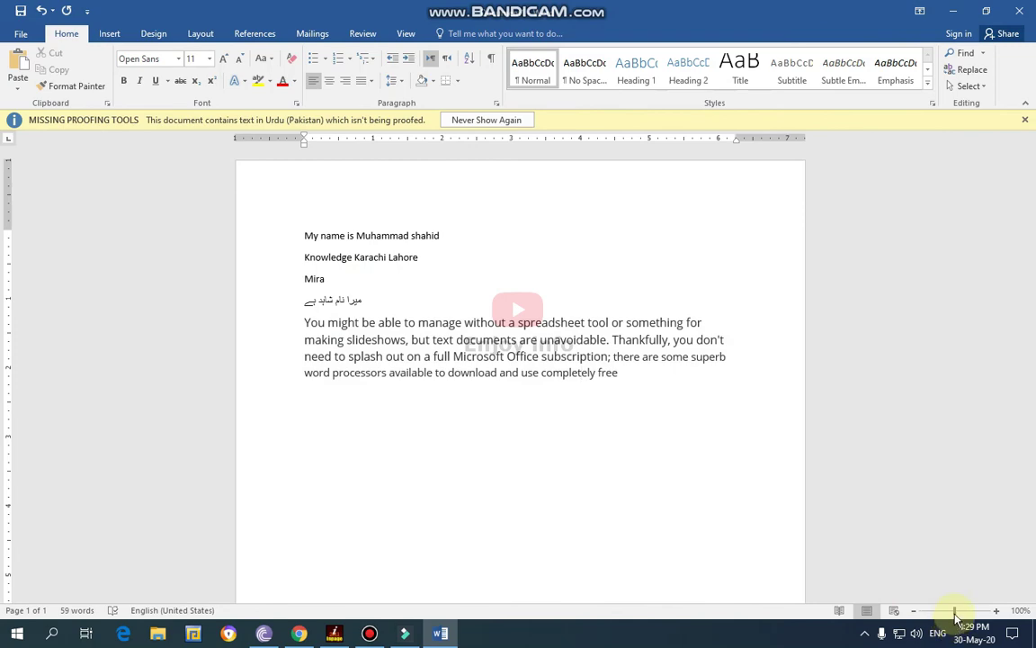
drag(955, 611, 960, 612)
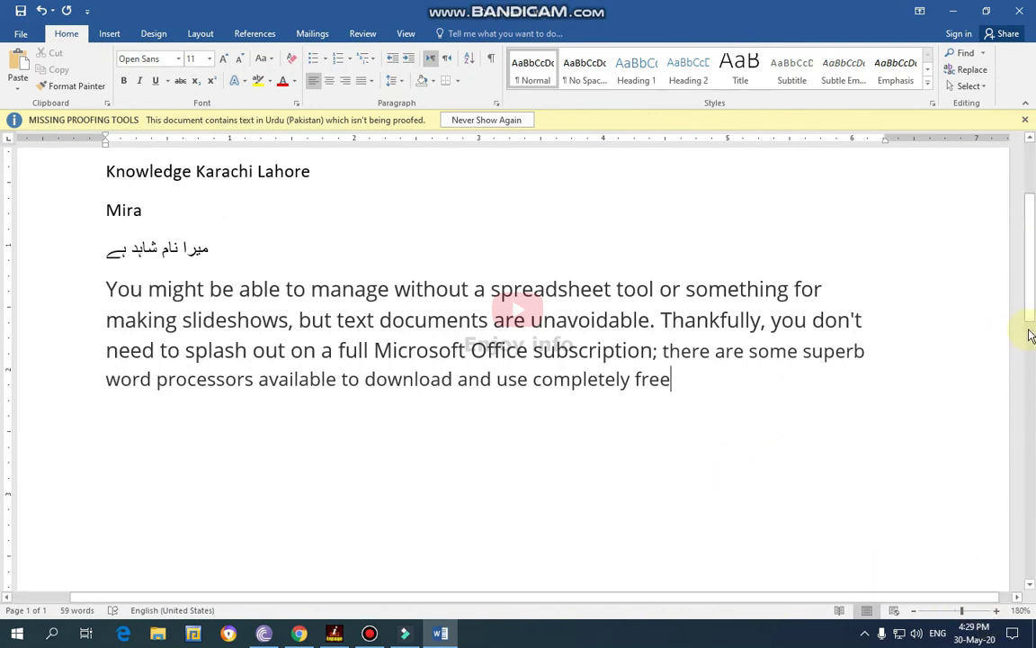
mouse_move(1030, 269)
mouse_down()
mouse_move(1032, 368)
mouse_move(1033, 222)
mouse_up()
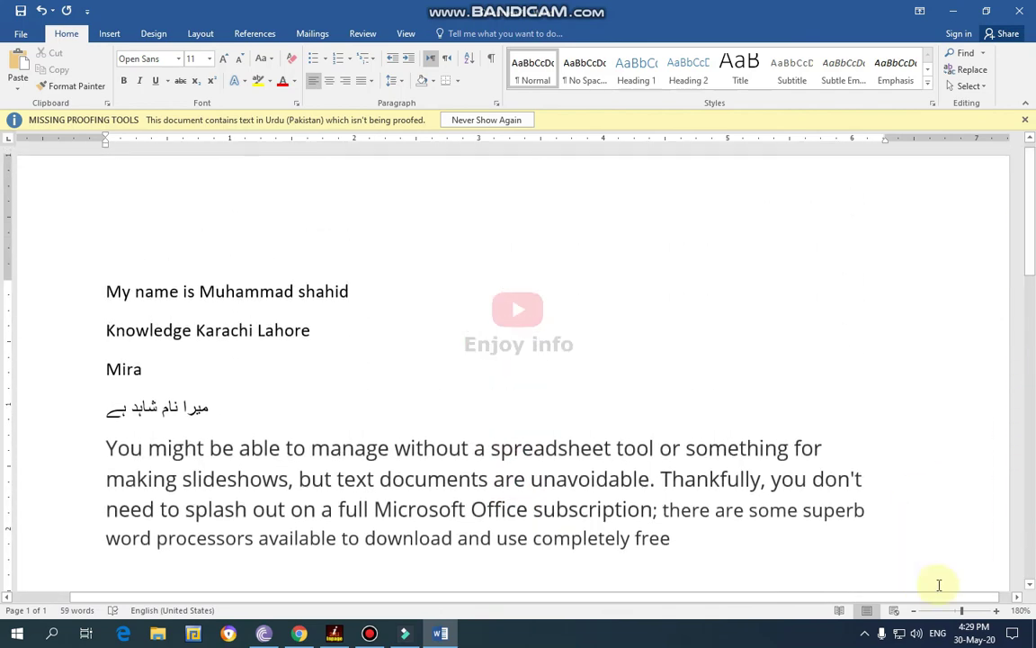
drag(962, 611, 954, 611)
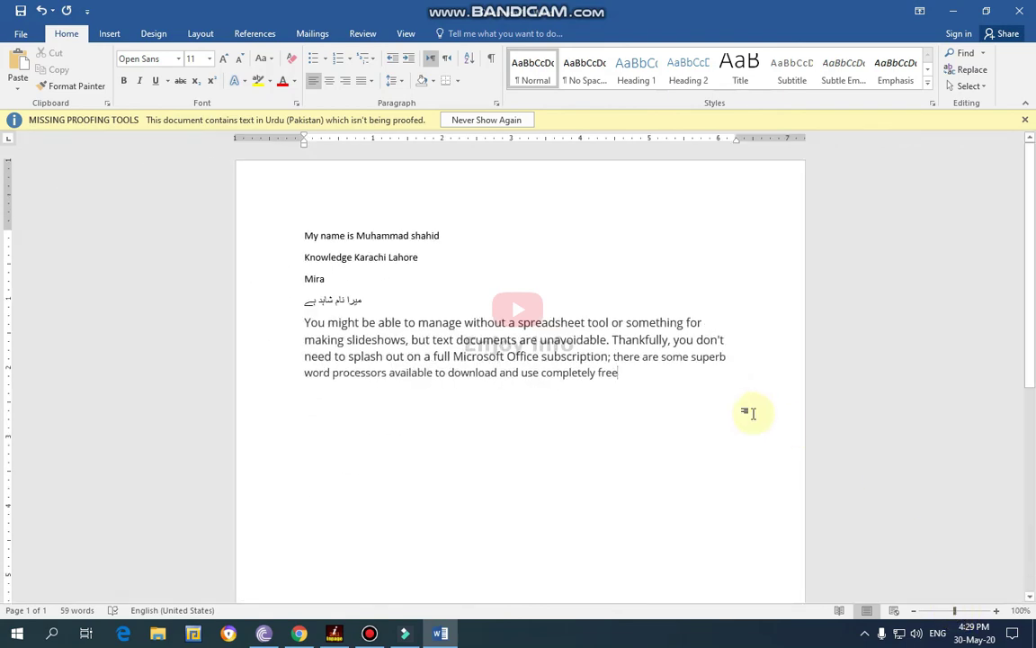
click(680, 372)
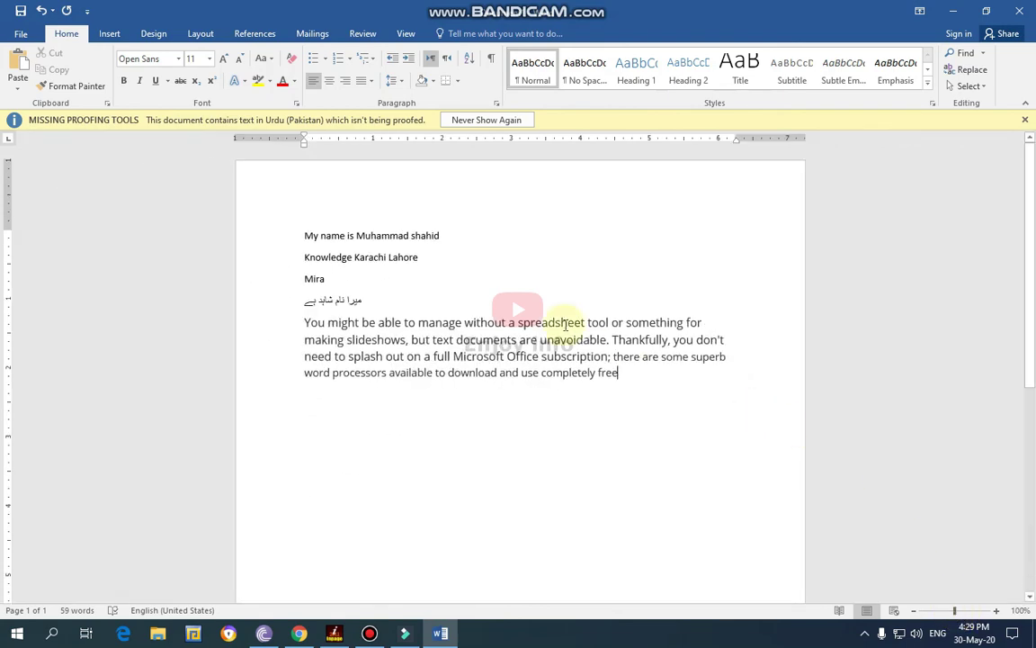